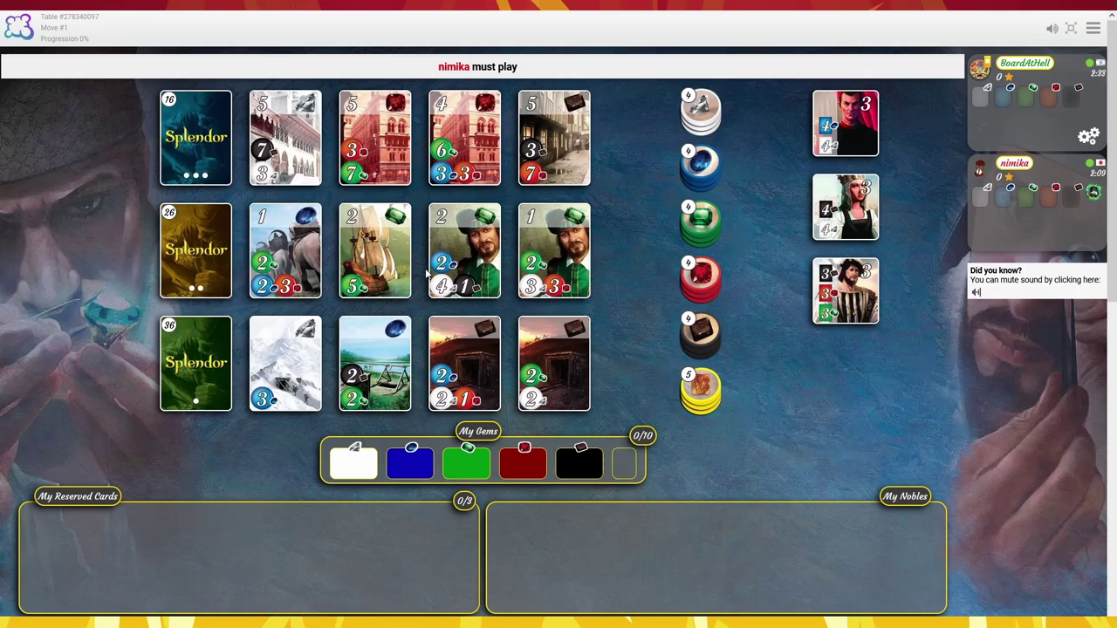
Reserve the red 3-point middle-row card, then the white mountain card from the bottom row
left_click(370, 260)
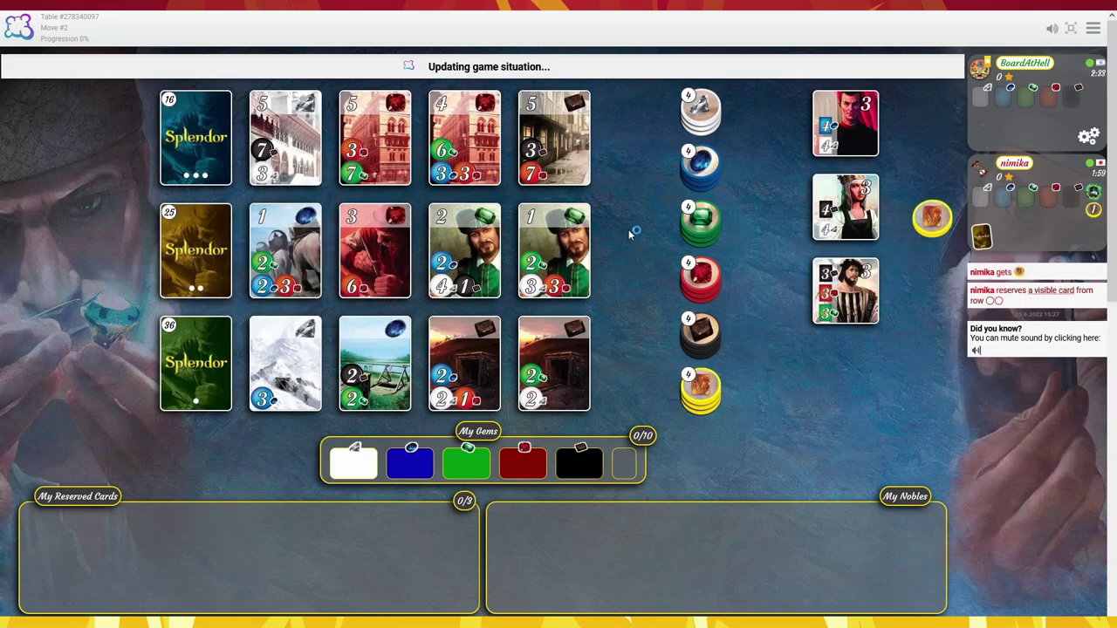
mouse_move(375, 251)
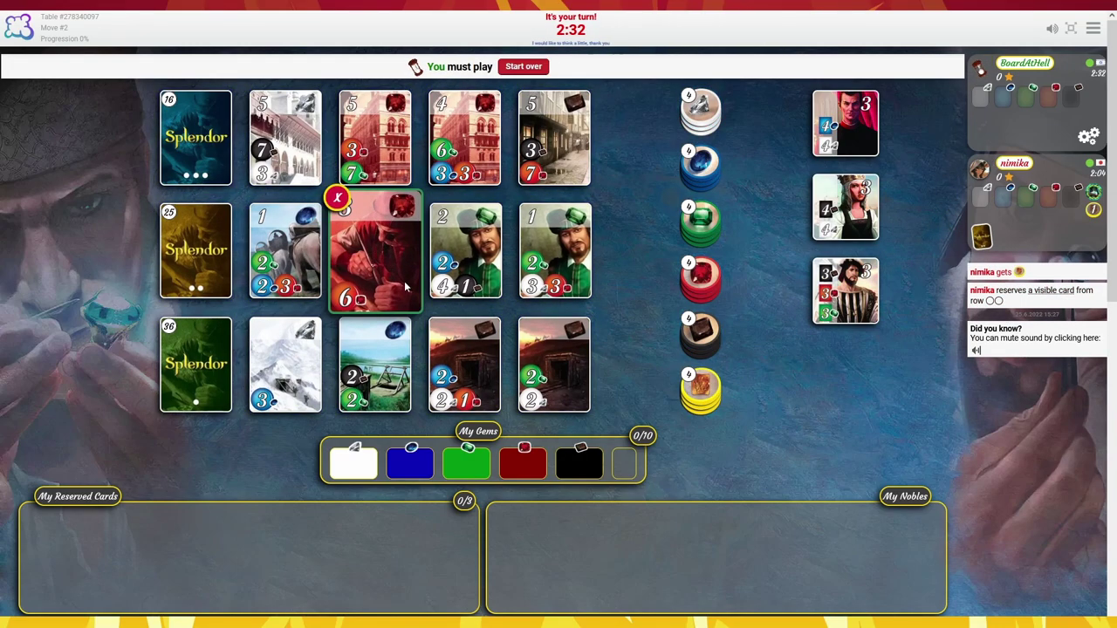
left_click(404, 281)
left_click(410, 253)
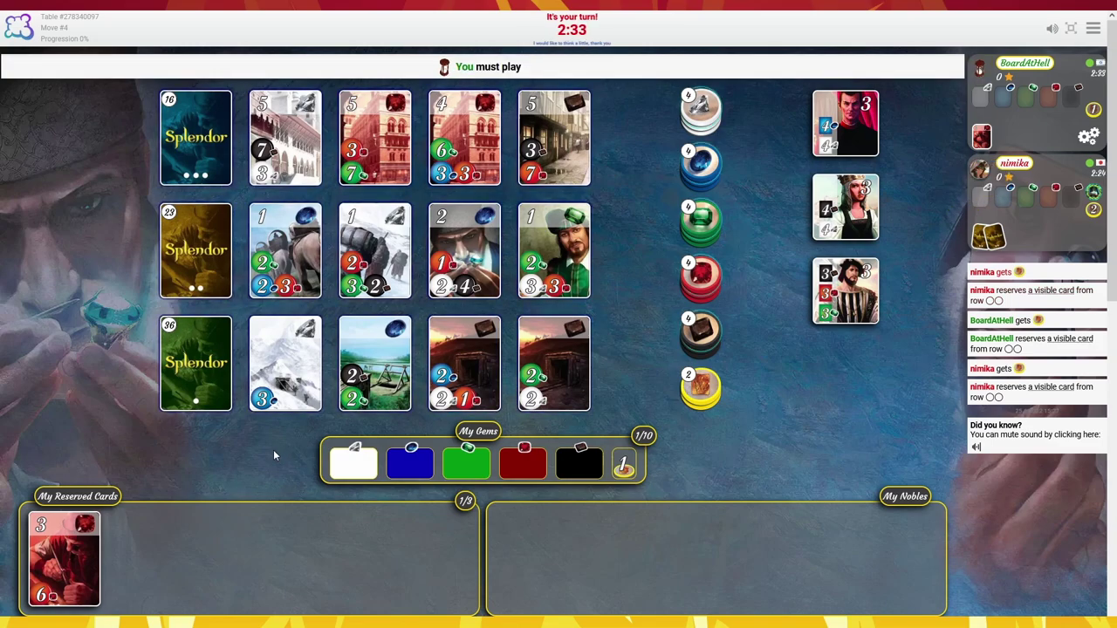
left_click(295, 367)
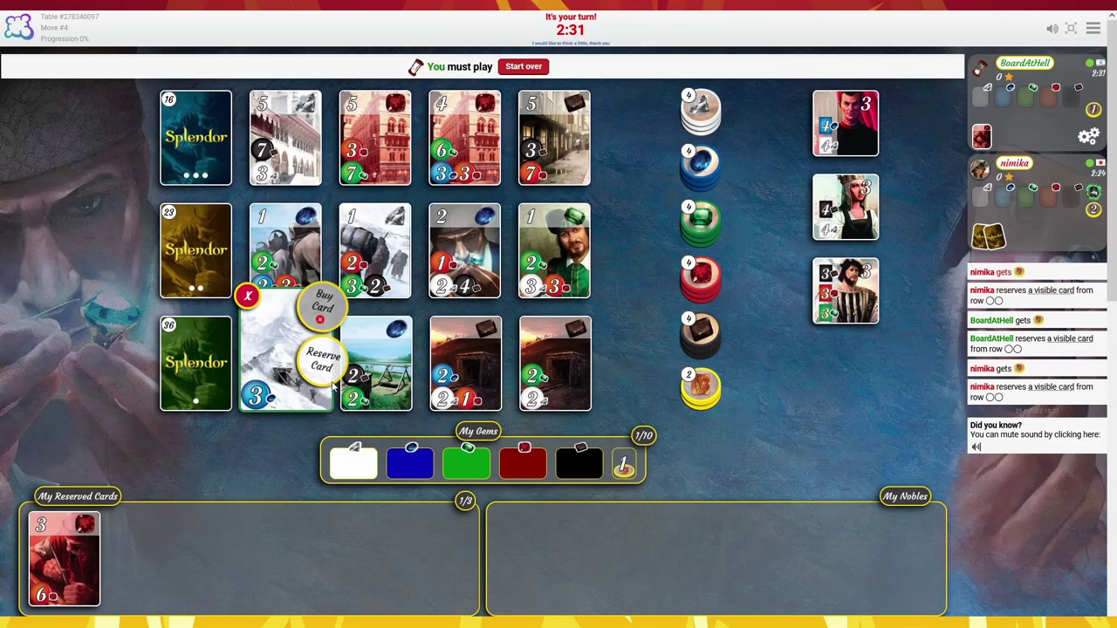
left_click(321, 373)
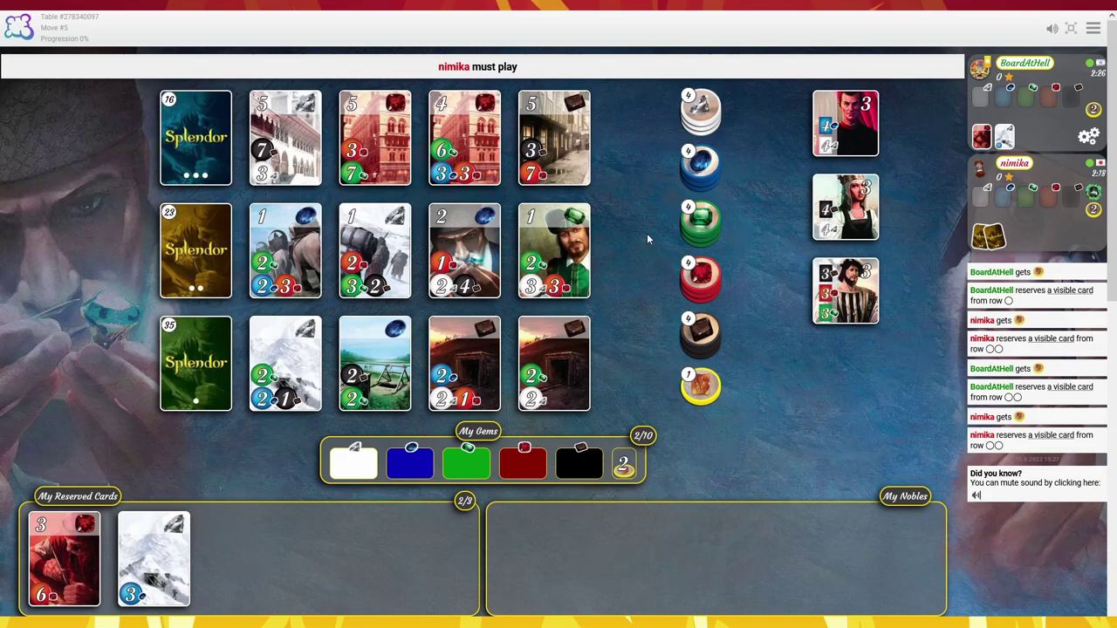
Take a red, a blue and a green gem
left_click(698, 277)
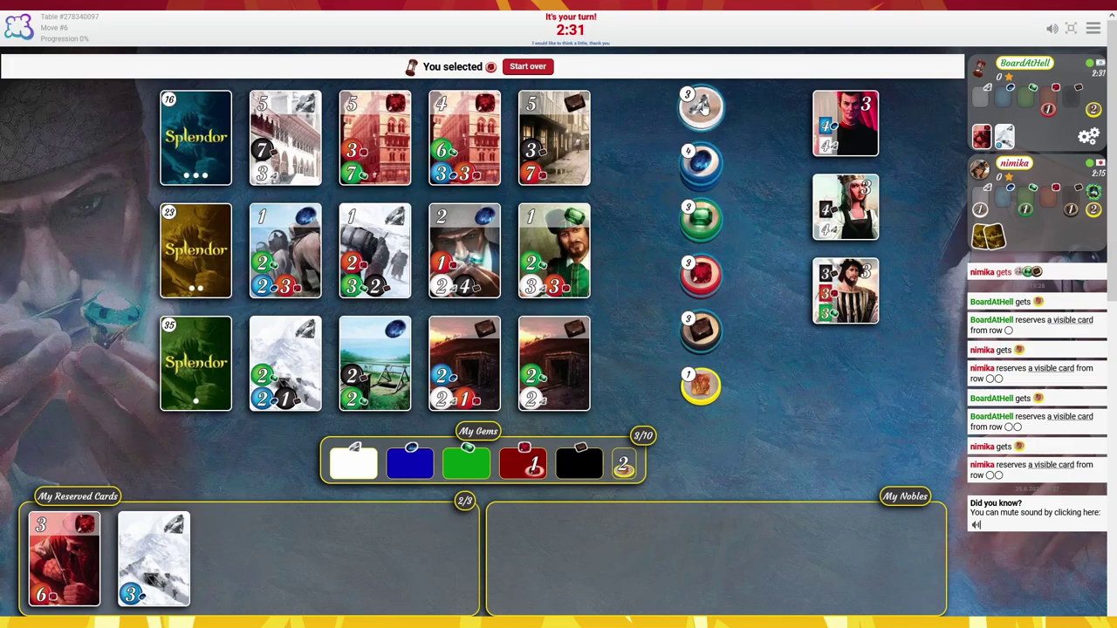
left_click(700, 164)
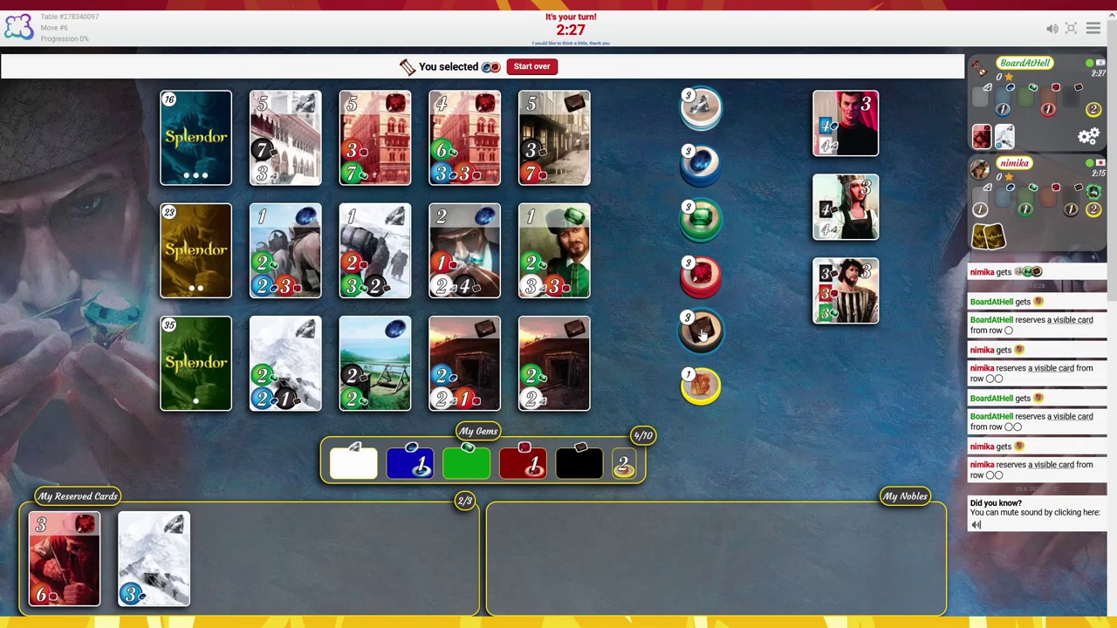
left_click(703, 227)
left_click(524, 66)
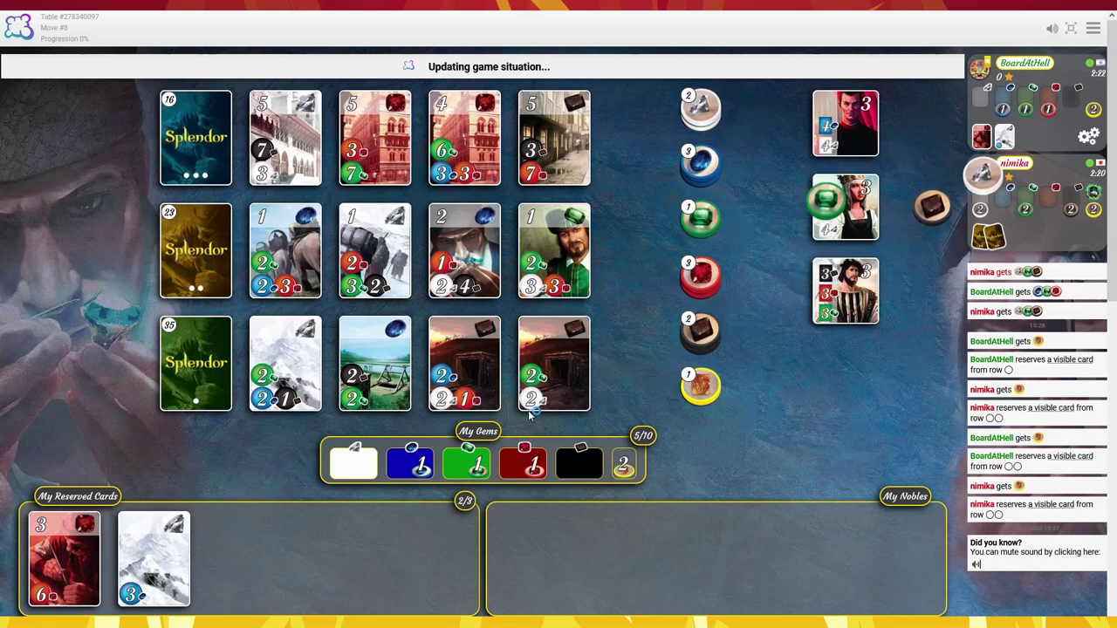
Take a green, a red and a blue gem on the next turn
left_click(701, 218)
left_click(701, 275)
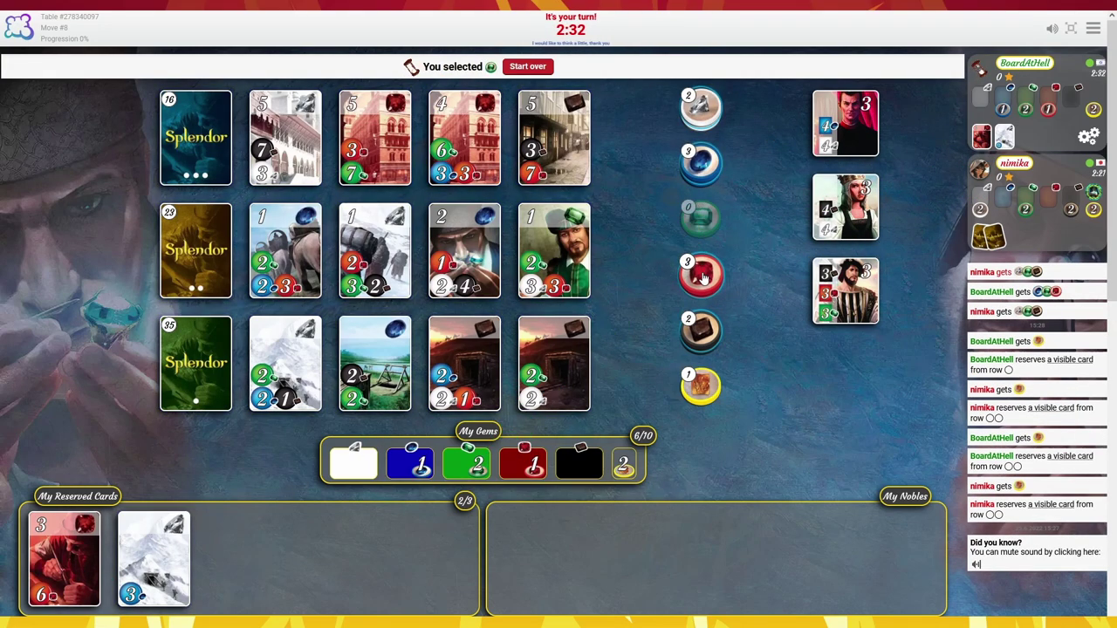
left_click(701, 164)
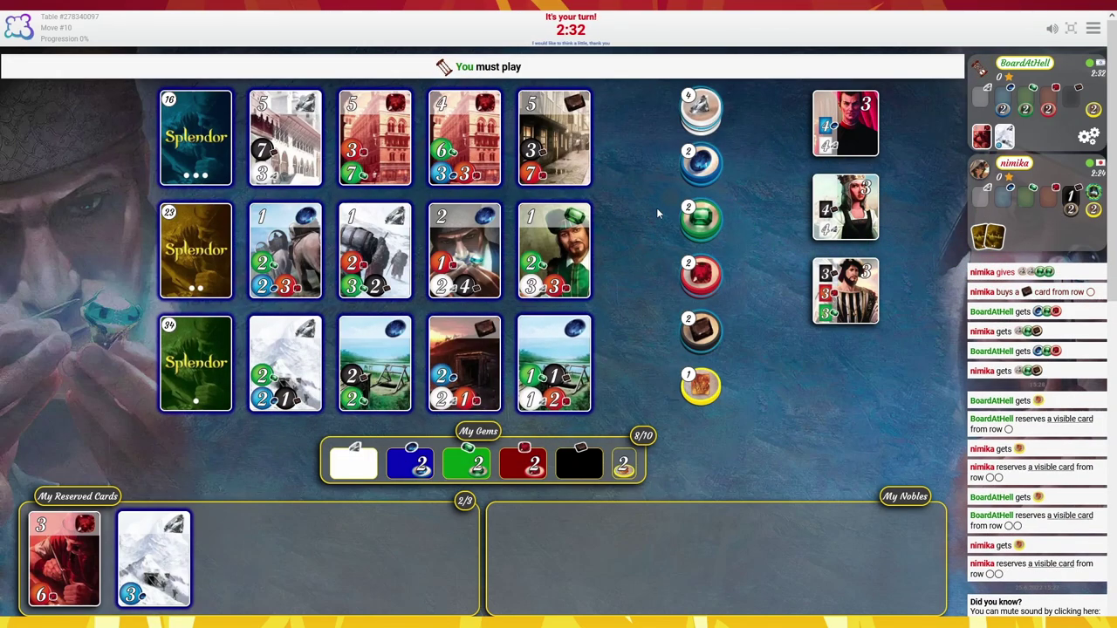
Take white, blue and black gems, giving back one green gem to stay at ten
left_click(701, 109)
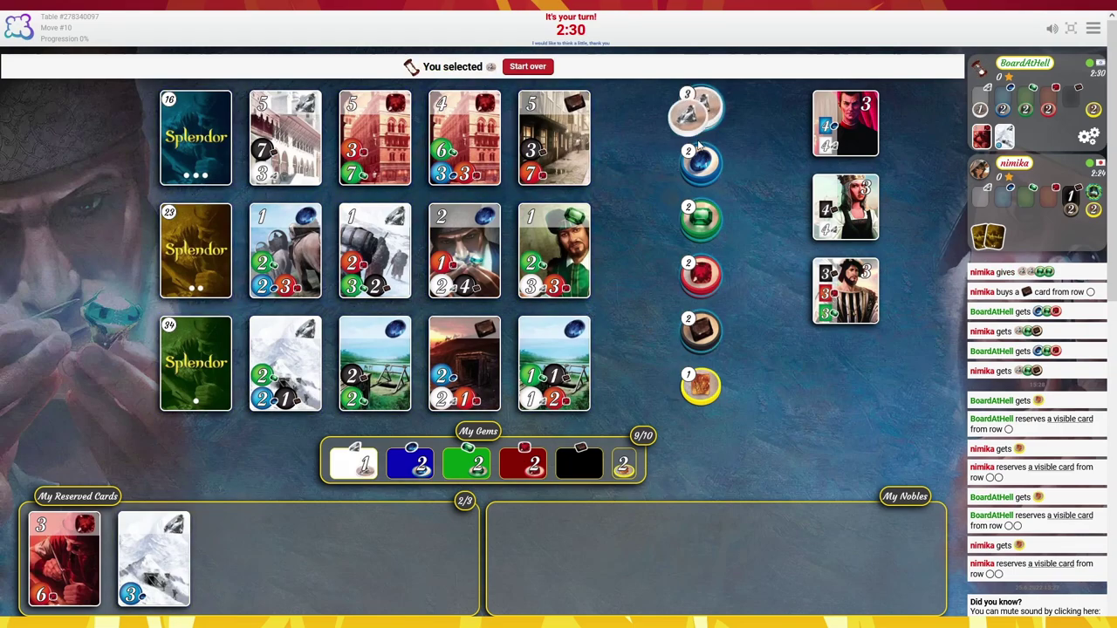
left_click(701, 163)
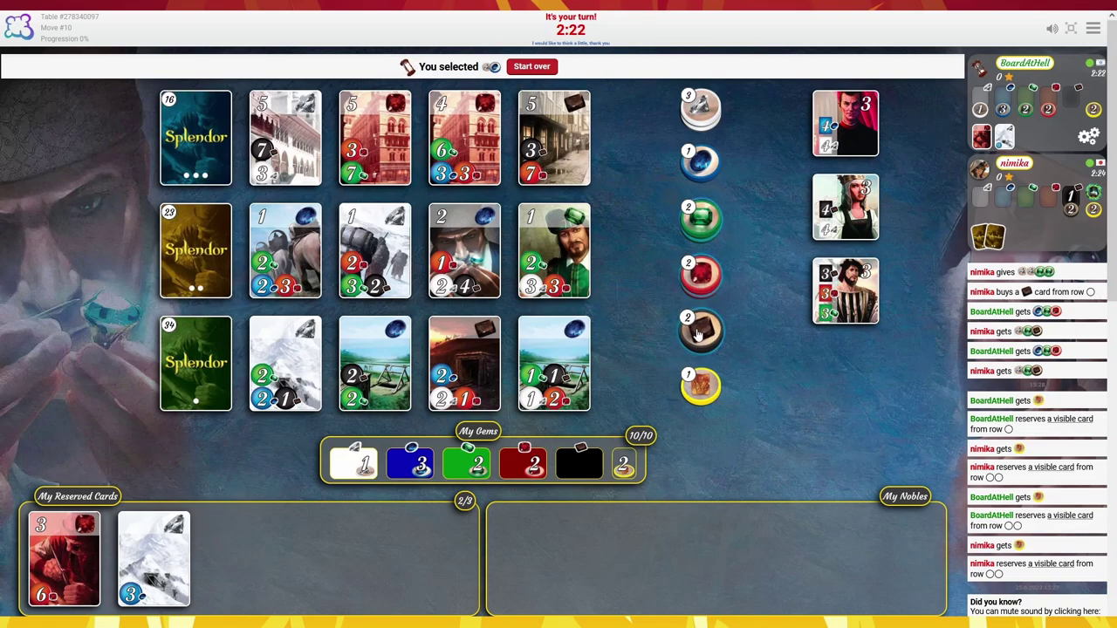
left_click(701, 332)
left_click(506, 66)
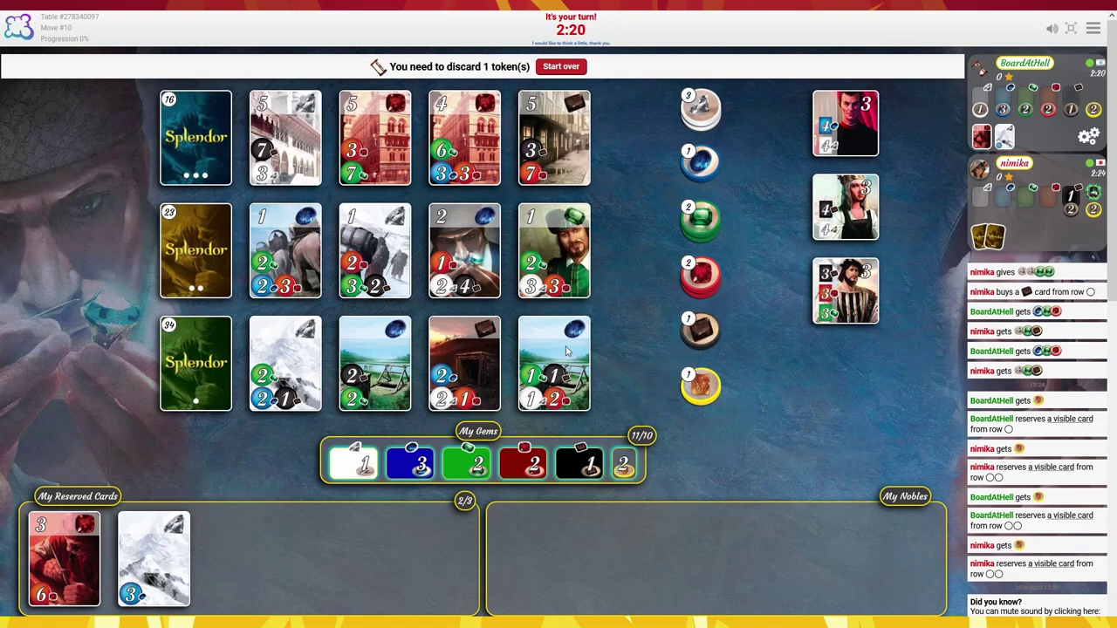
left_click(466, 462)
left_click(504, 66)
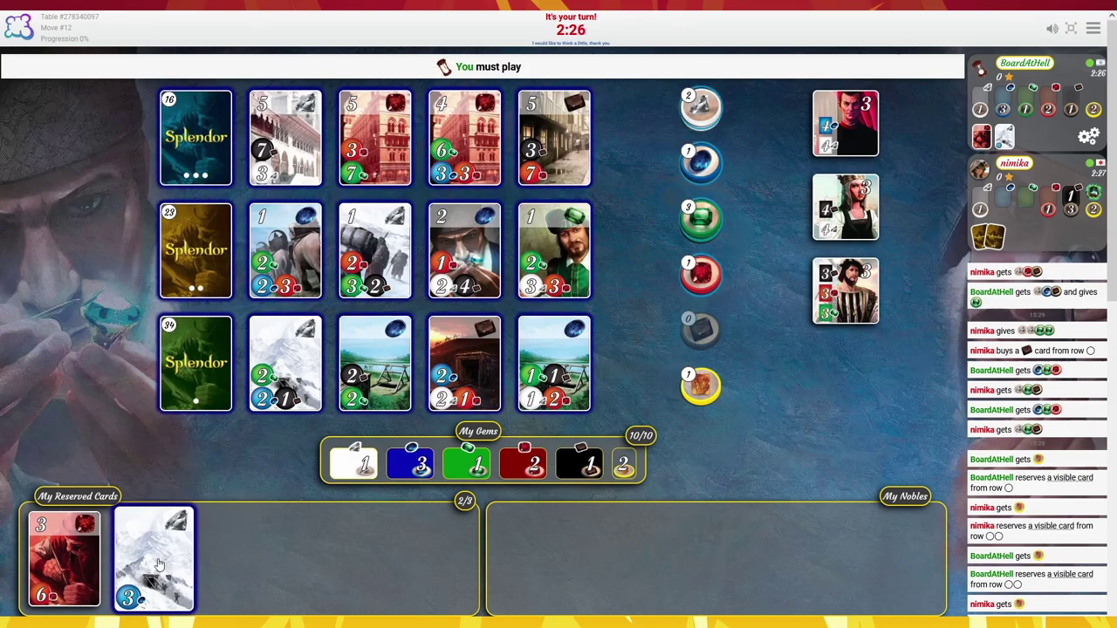
Buy the reserved white mountain card with blue gems
left_click(146, 569)
left_click(411, 462)
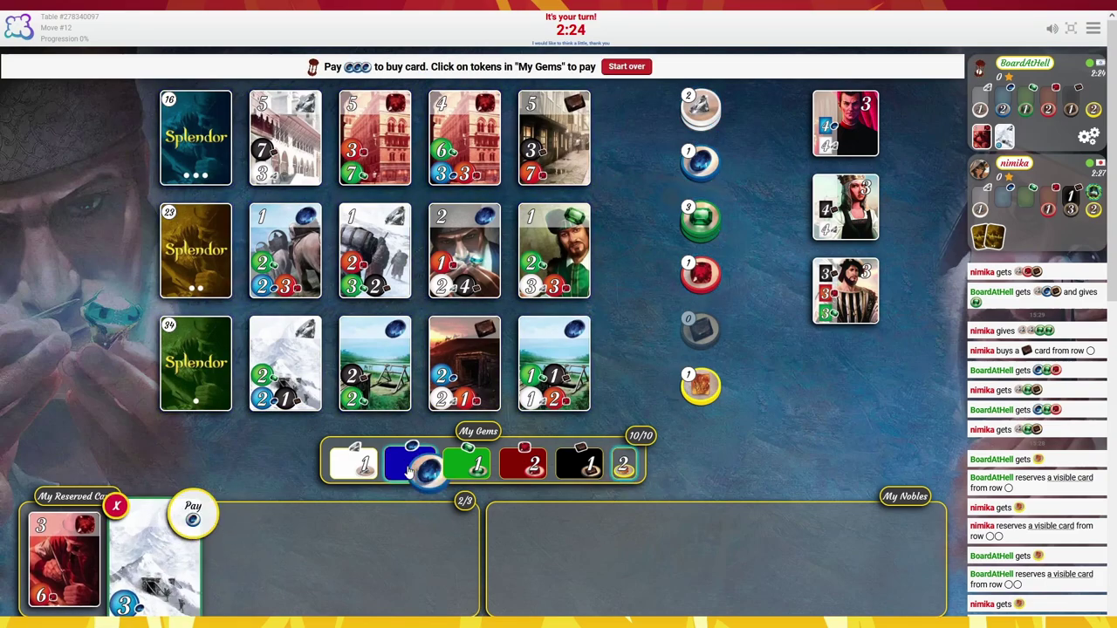
left_click(193, 515)
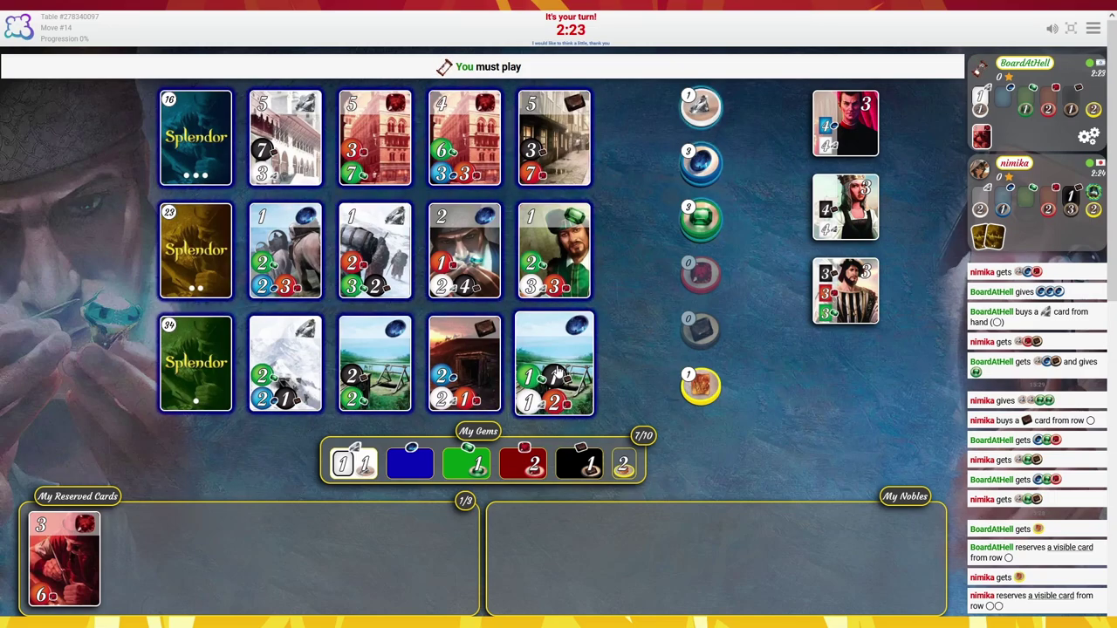
Buy the card at the bottom row's right end, paying green, red and black gems
left_click(551, 371)
left_click(468, 460)
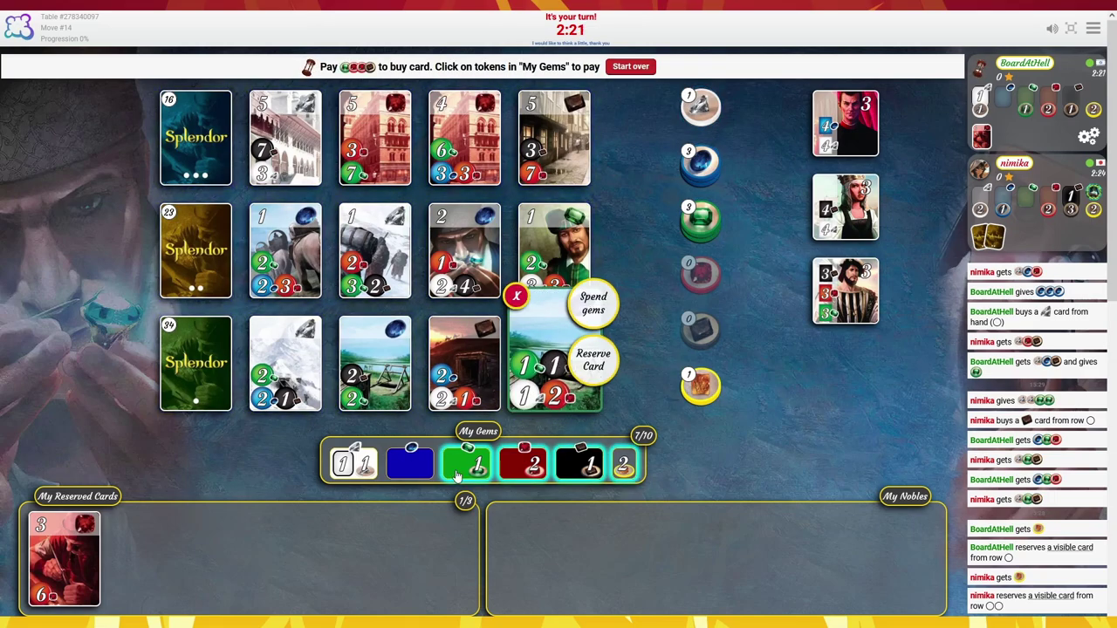
left_click(525, 461)
left_click(580, 462)
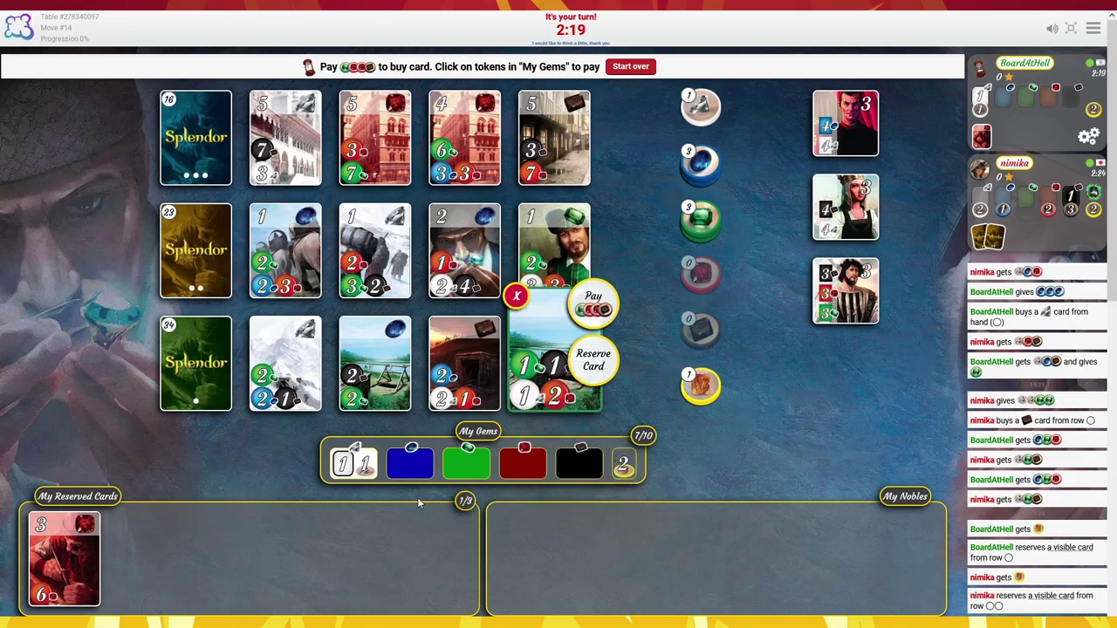
left_click(592, 303)
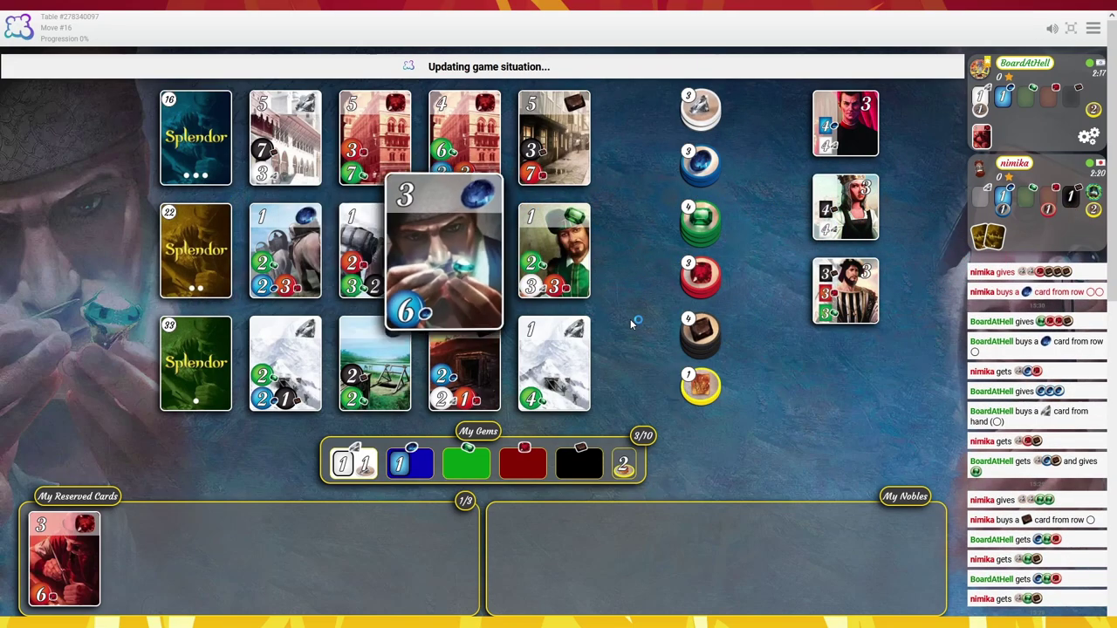
left_click(470, 253)
Reserve the blue 3-point middle-row card, then take blue, green and black gems
left_click(502, 264)
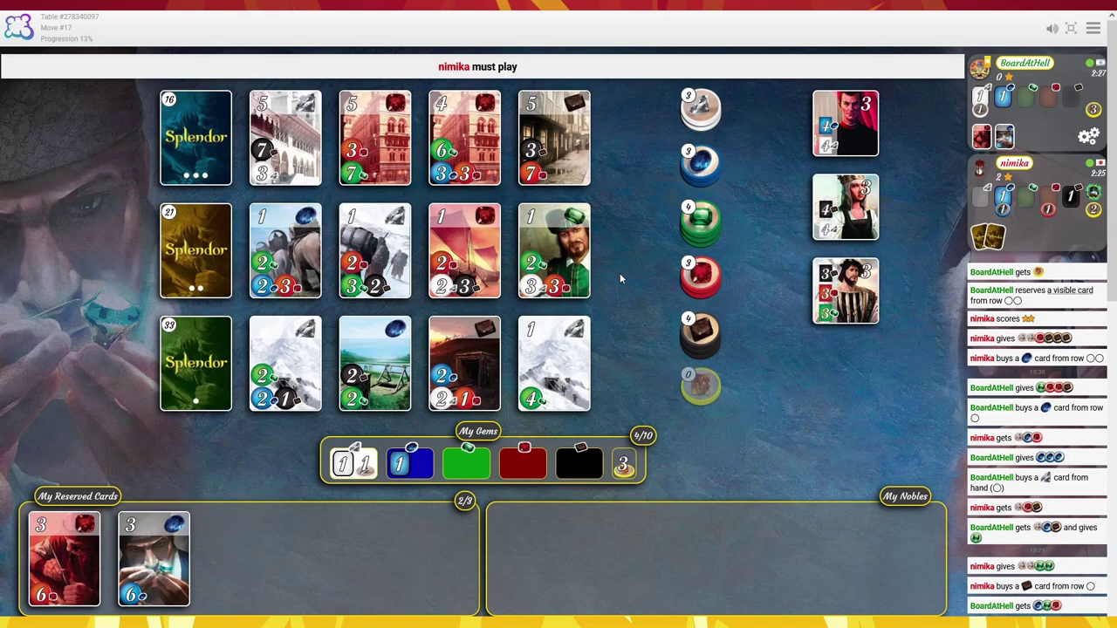
left_click(703, 160)
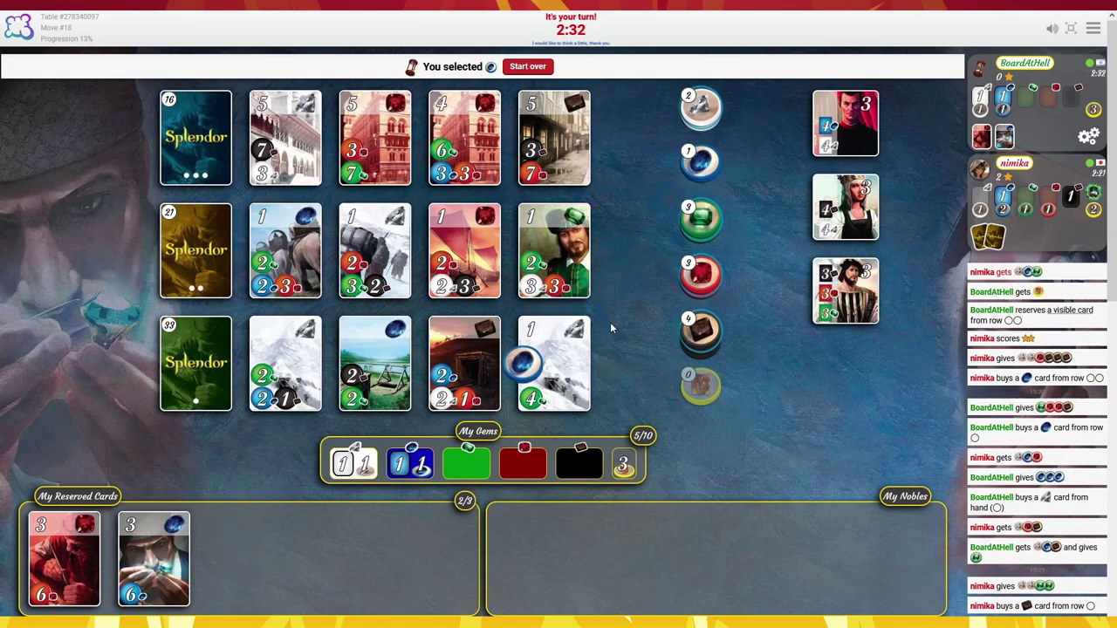
left_click(703, 220)
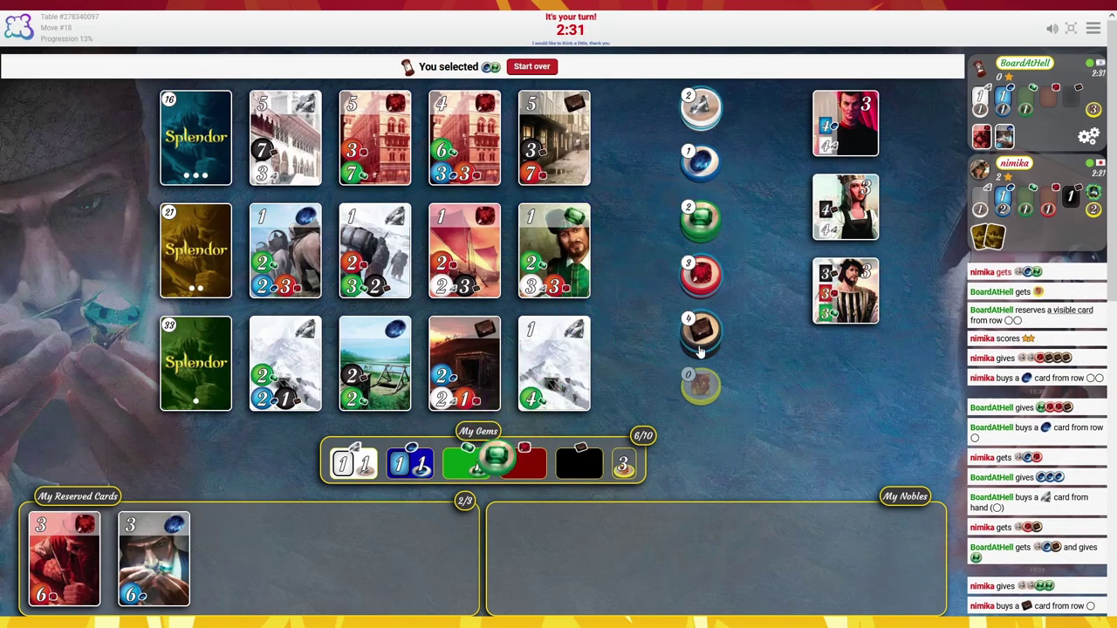
left_click(700, 330)
left_click(531, 66)
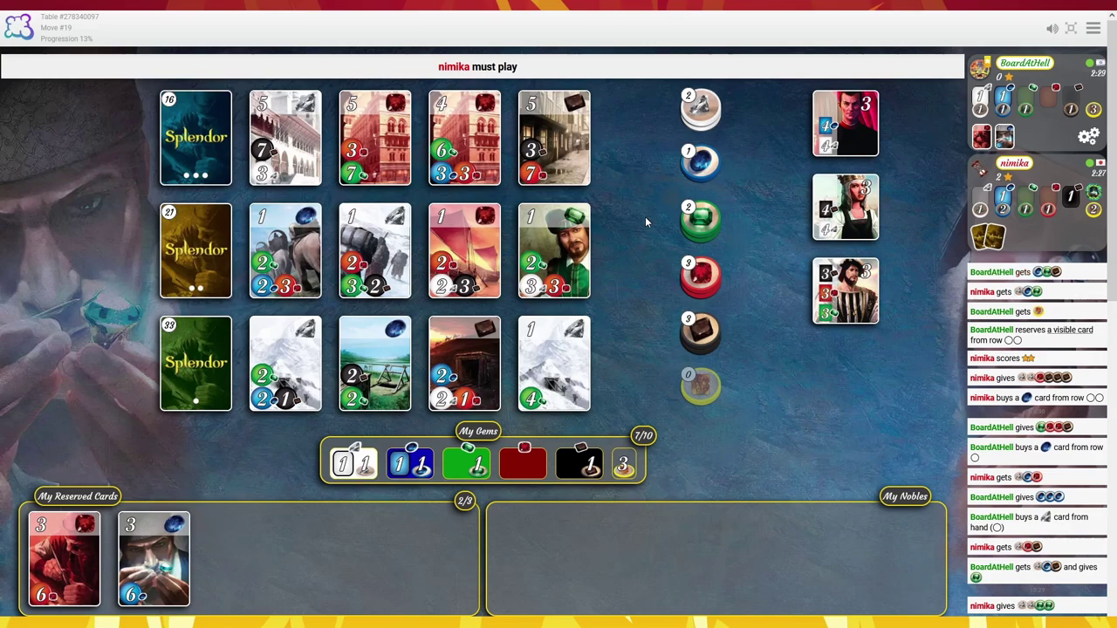
Take a green, a red and a black gem, bringing the total to ten
left_click(701, 217)
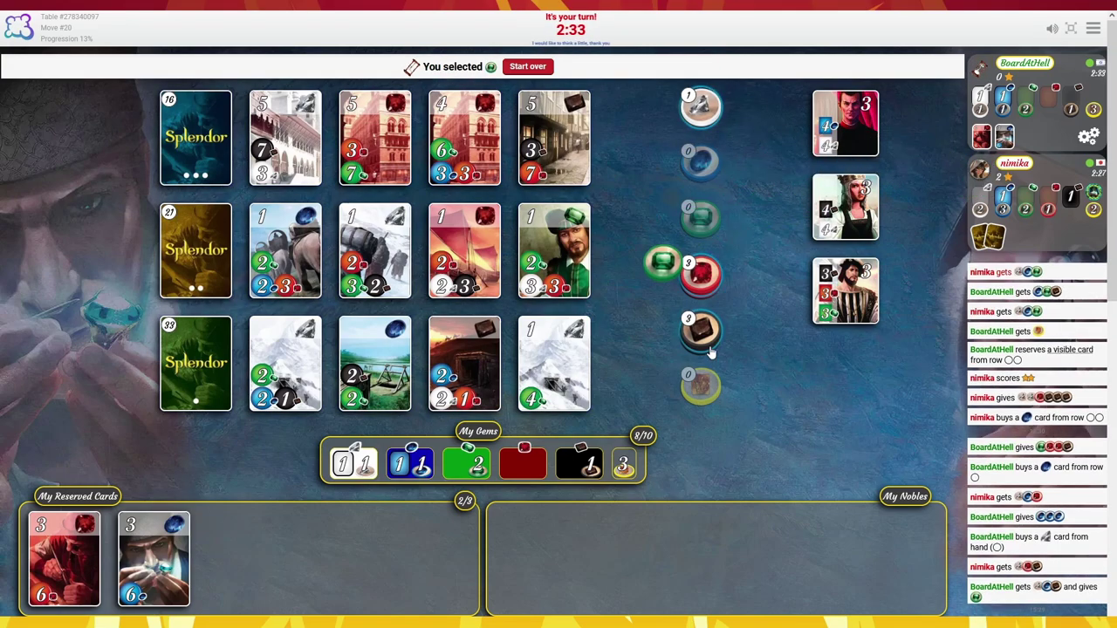
left_click(700, 329)
left_click(701, 275)
left_click(506, 66)
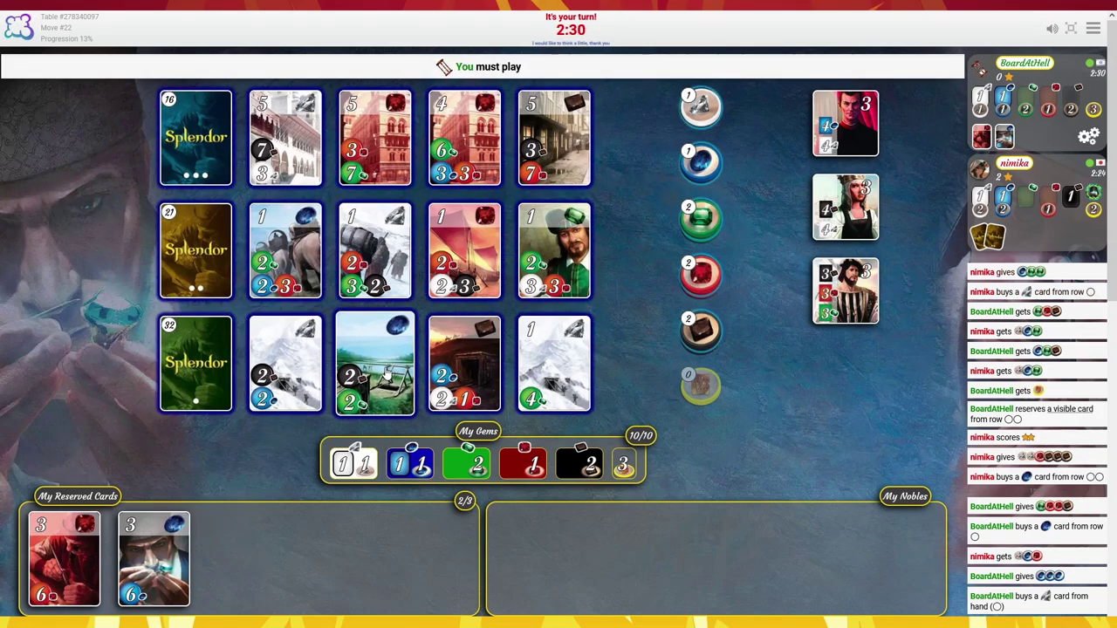
Buy the green lake card, paying with green and black gems
left_click(375, 365)
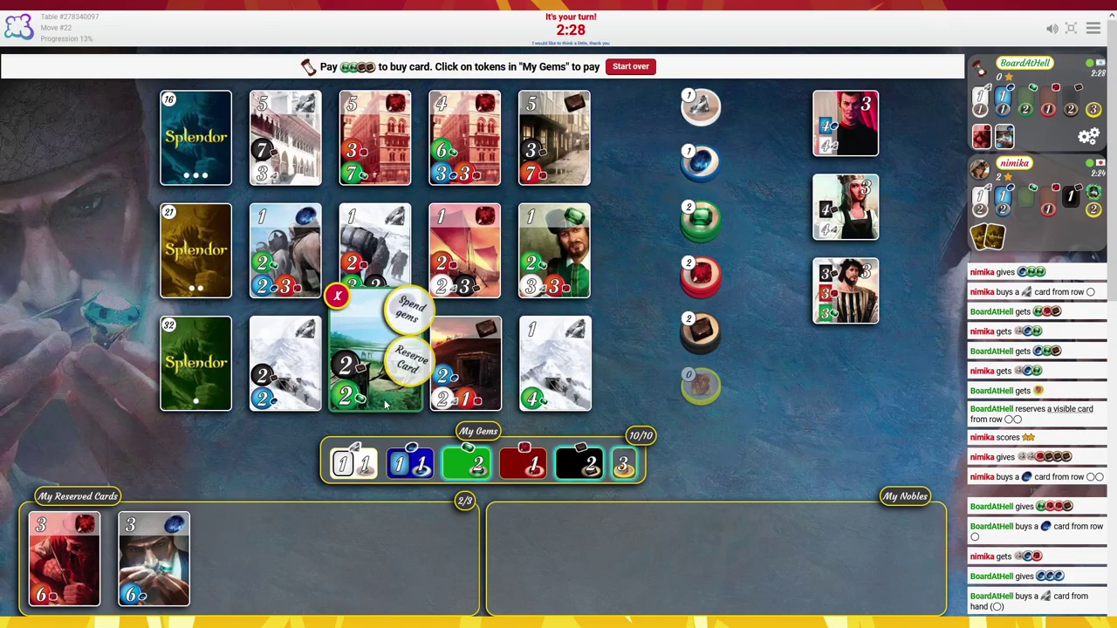
left_click(474, 471)
left_click(576, 462)
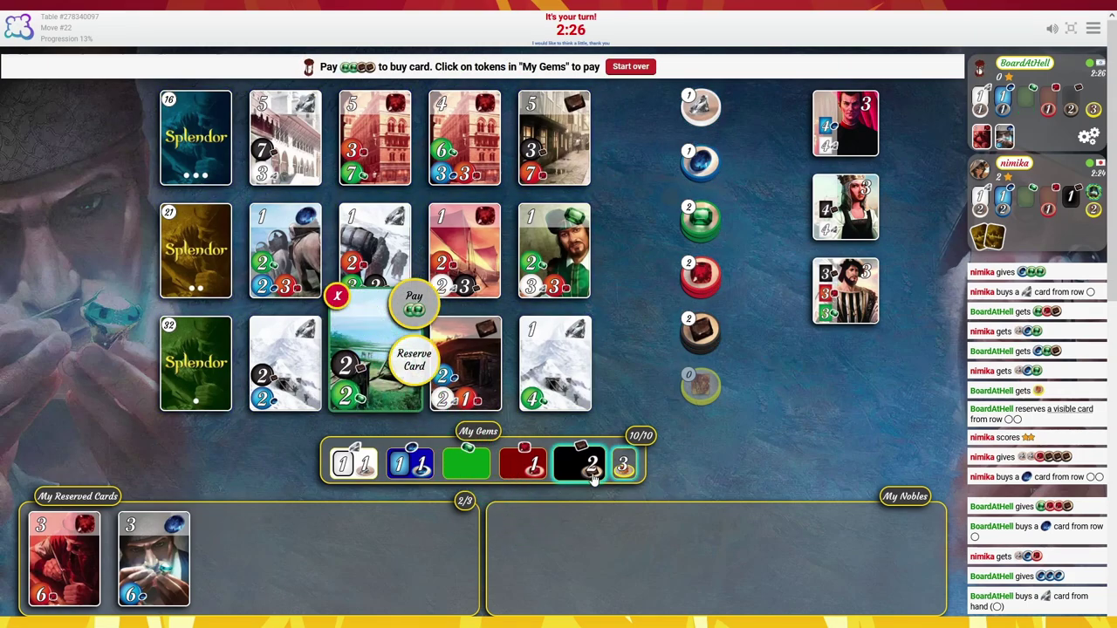
left_click(576, 463)
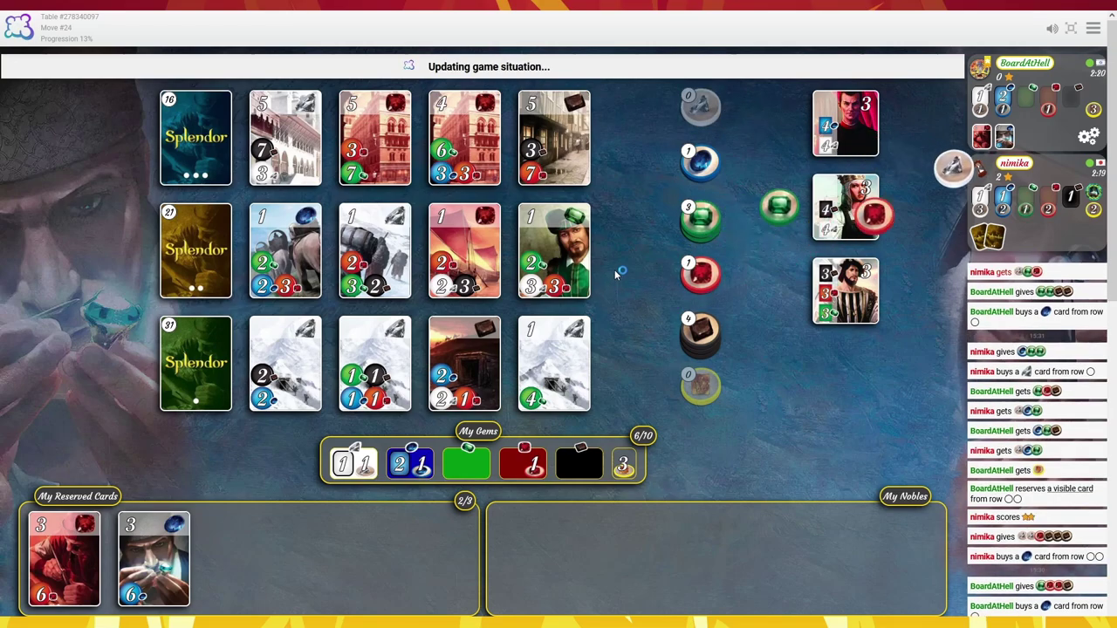
Take a red, a black and a green gem
left_click(700, 275)
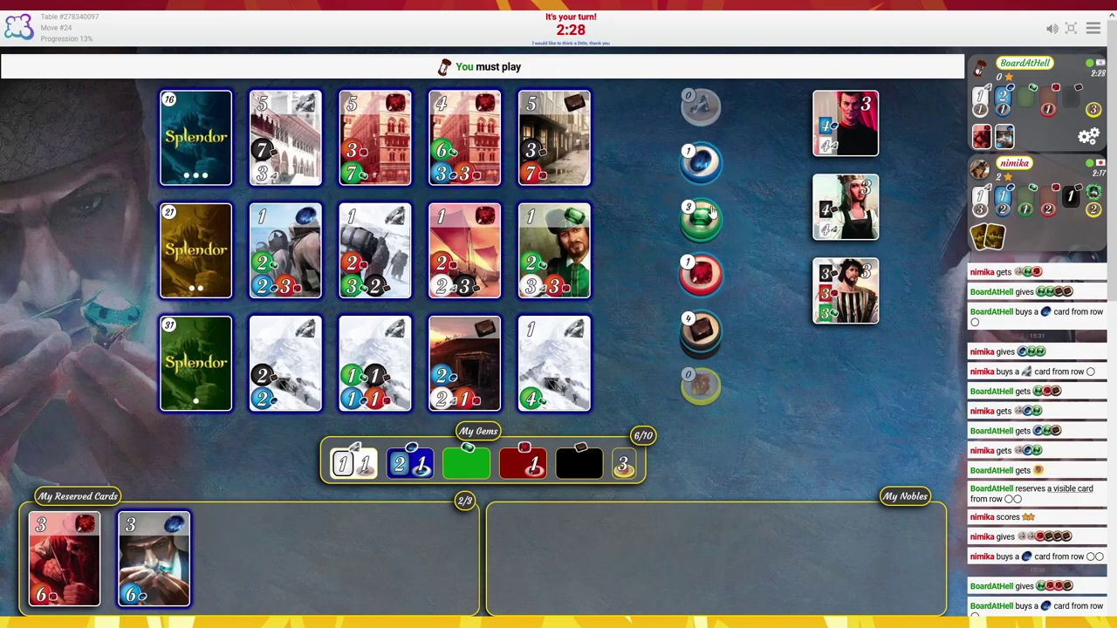
left_click(700, 275)
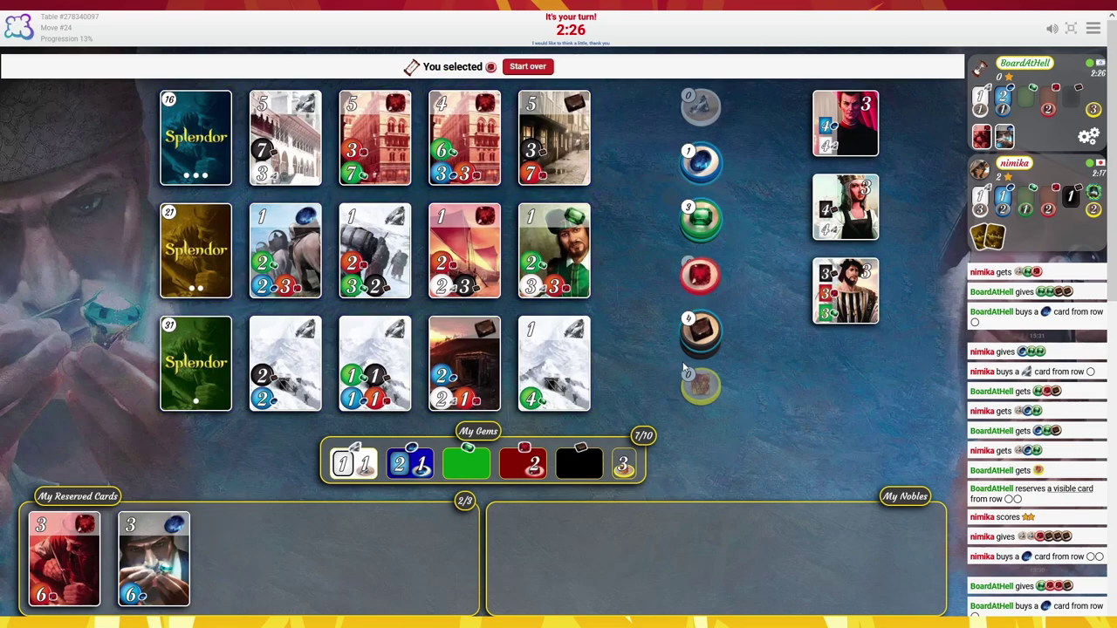
left_click(699, 330)
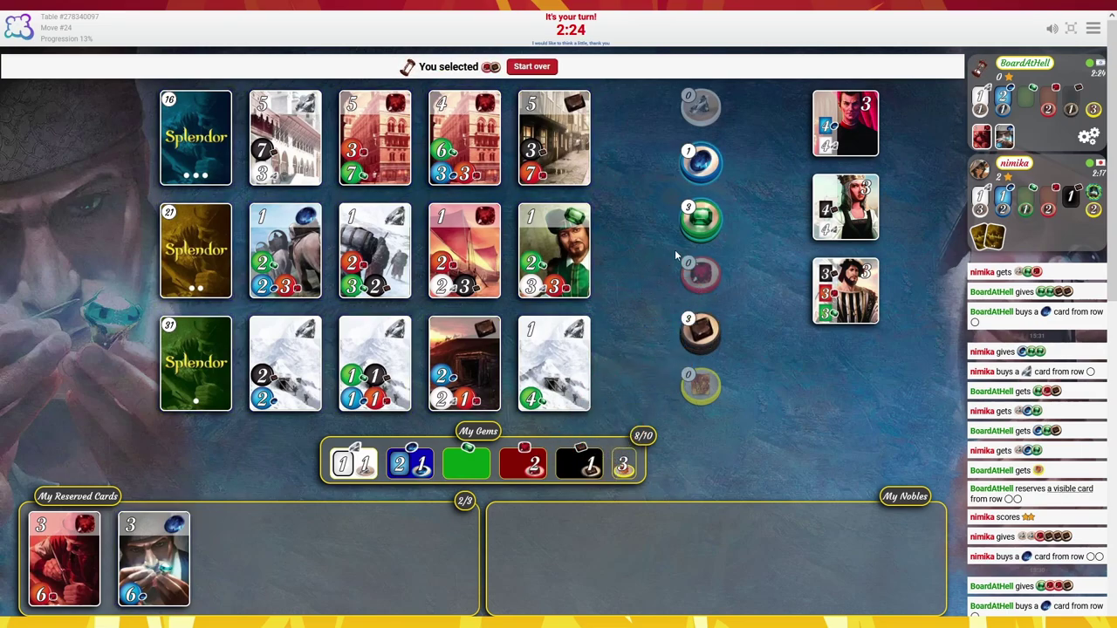
left_click(701, 218)
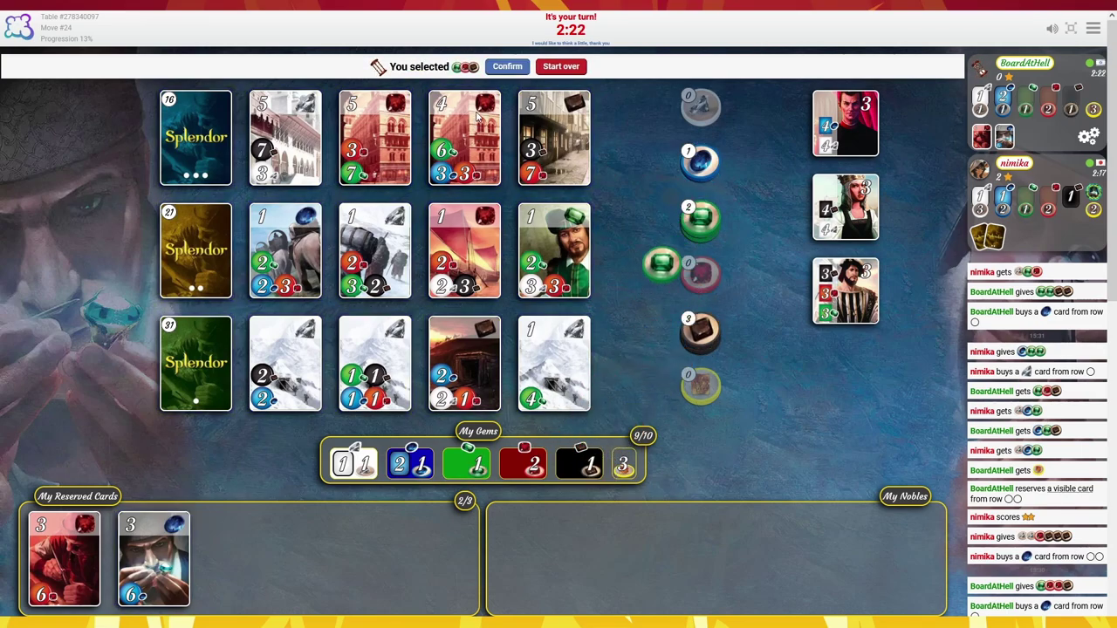
left_click(507, 66)
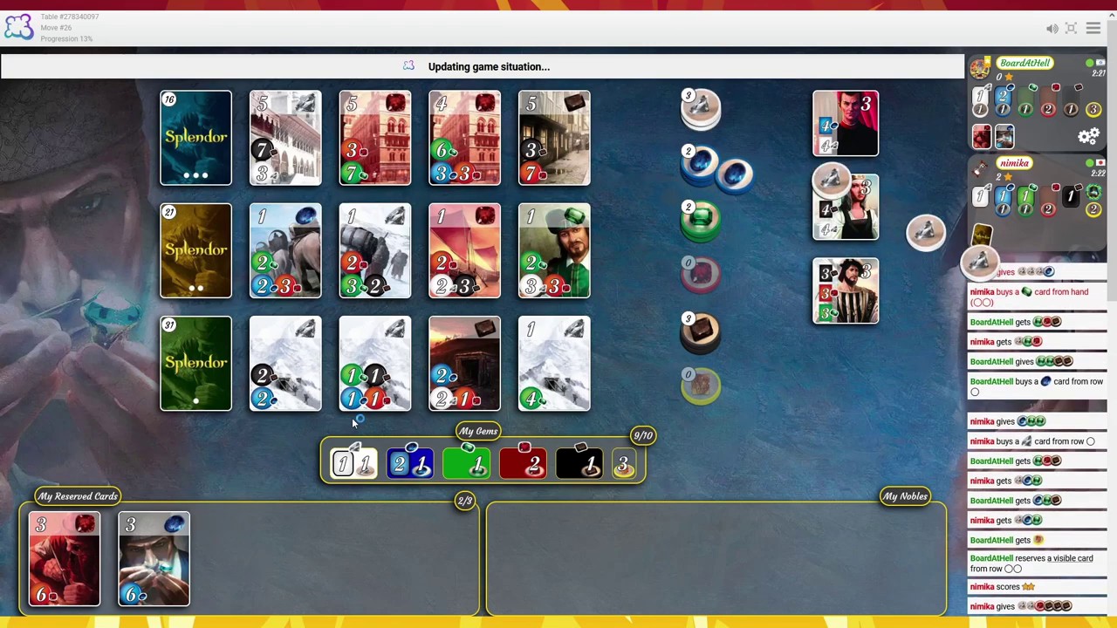
Buy the replacement snowy bottom-row card, paying green and red gems
left_click(373, 367)
left_click(467, 463)
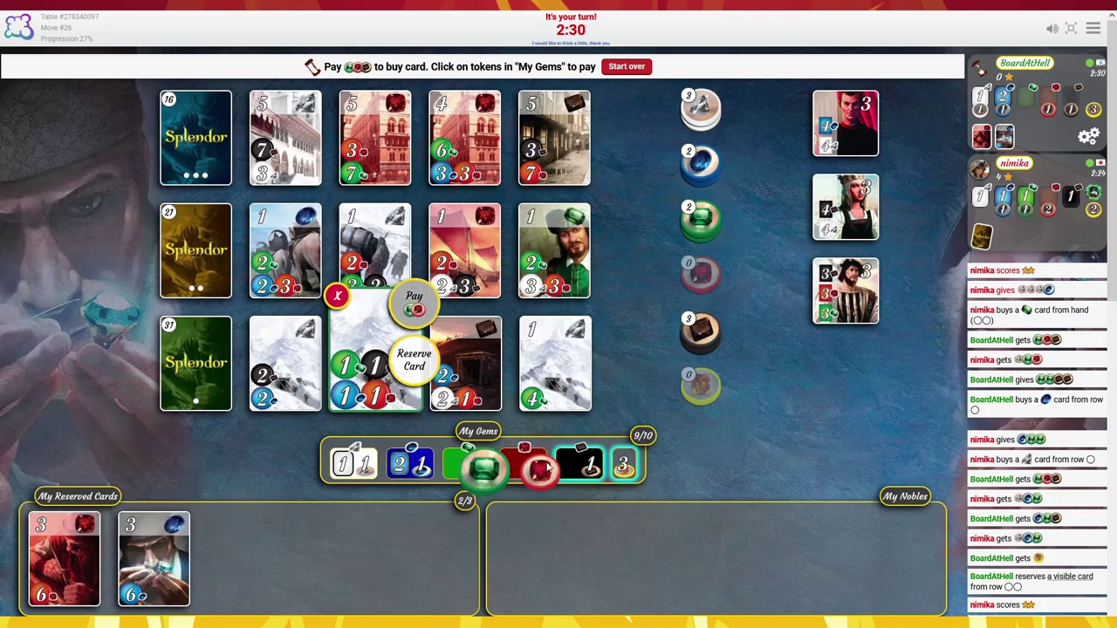
left_click(579, 463)
left_click(414, 301)
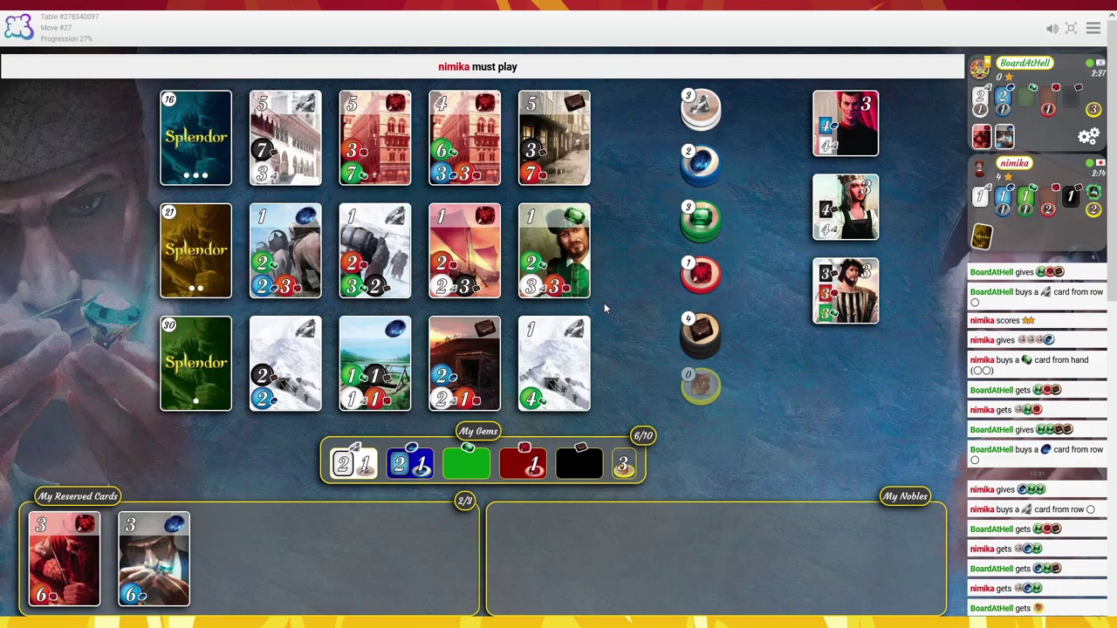
Take blue, green and black gems, then buy the blue lake bottom-row card
left_click(699, 161)
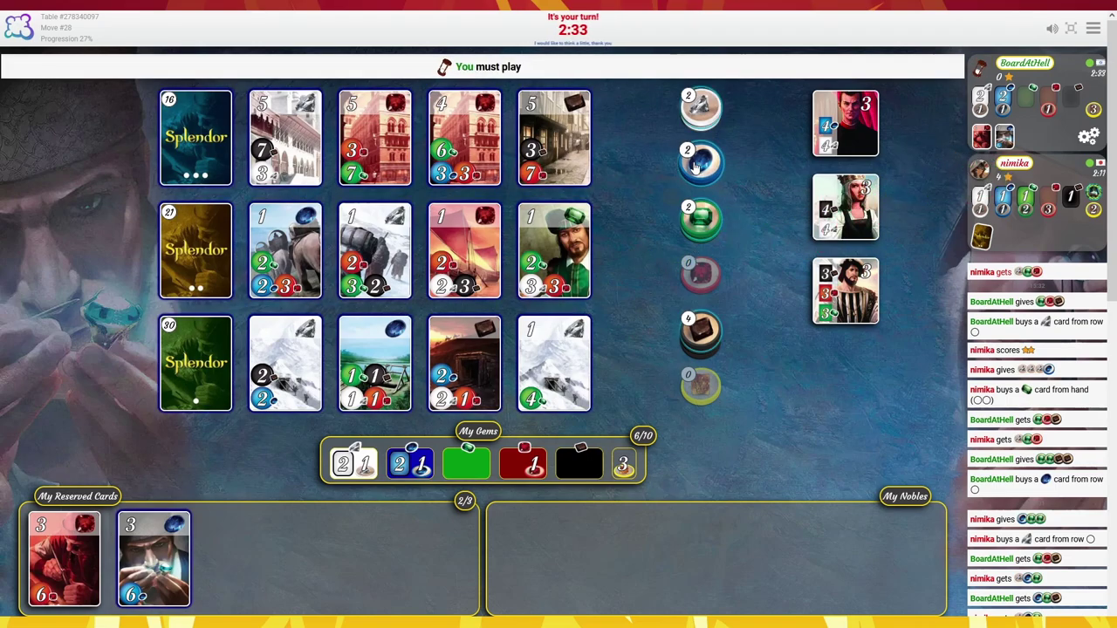
left_click(701, 219)
left_click(700, 332)
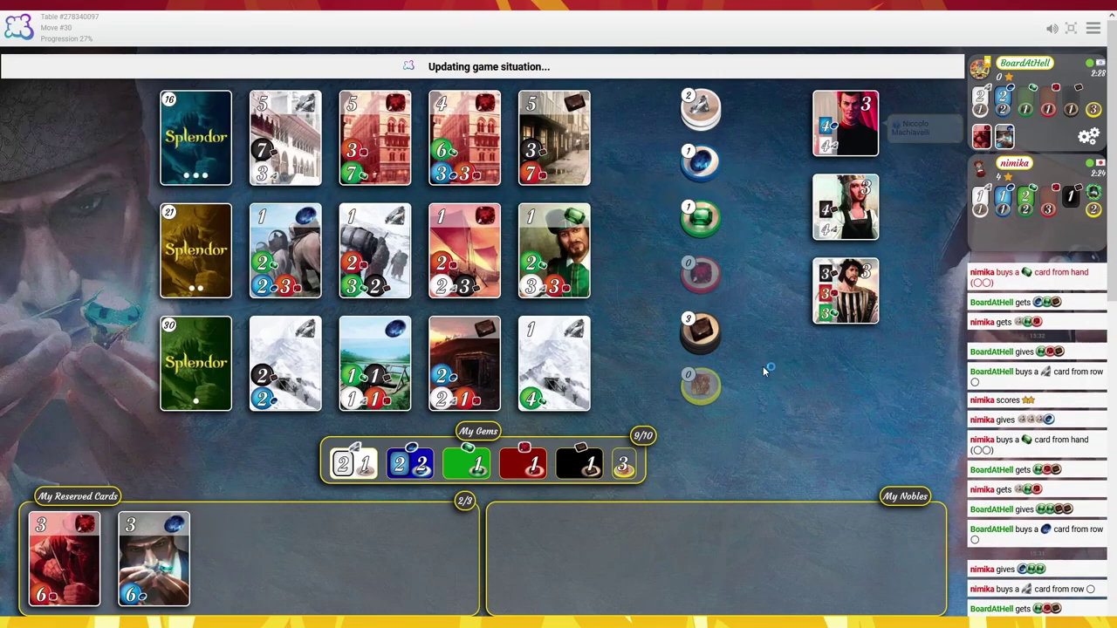
left_click(404, 371)
left_click(404, 312)
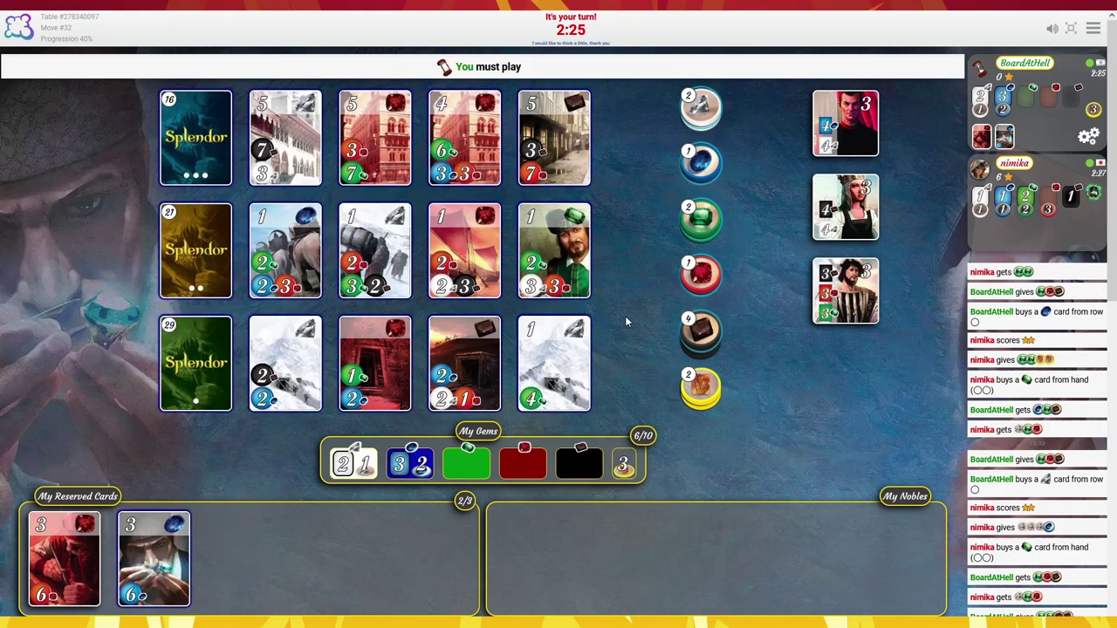
Take a blue, a red and a black gem, reaching nine gems
left_click(689, 172)
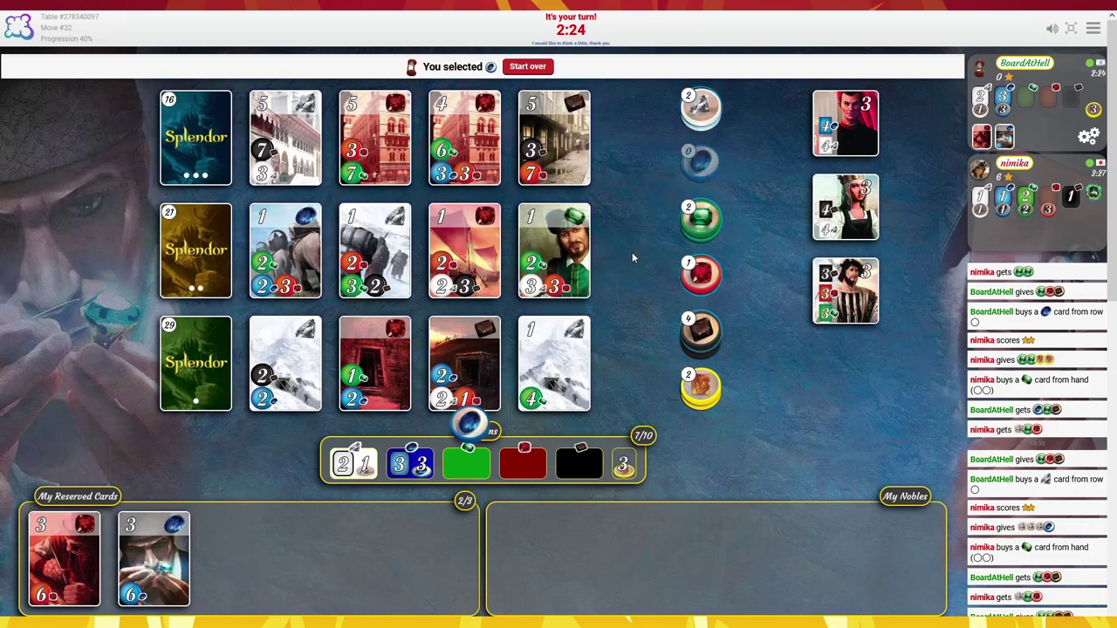
left_click(701, 276)
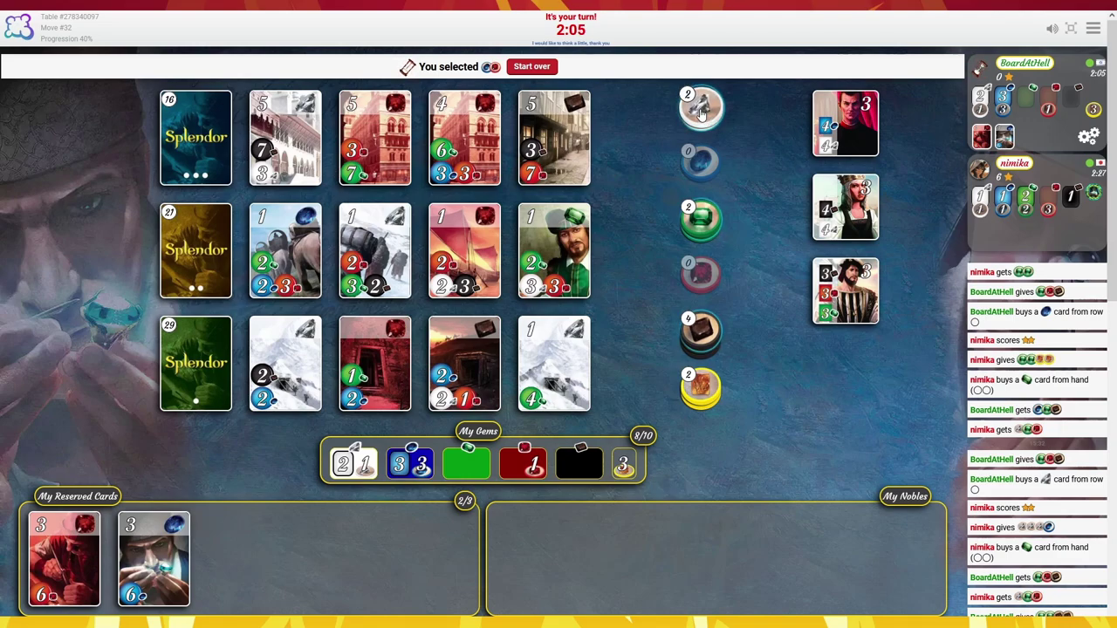
left_click(701, 330)
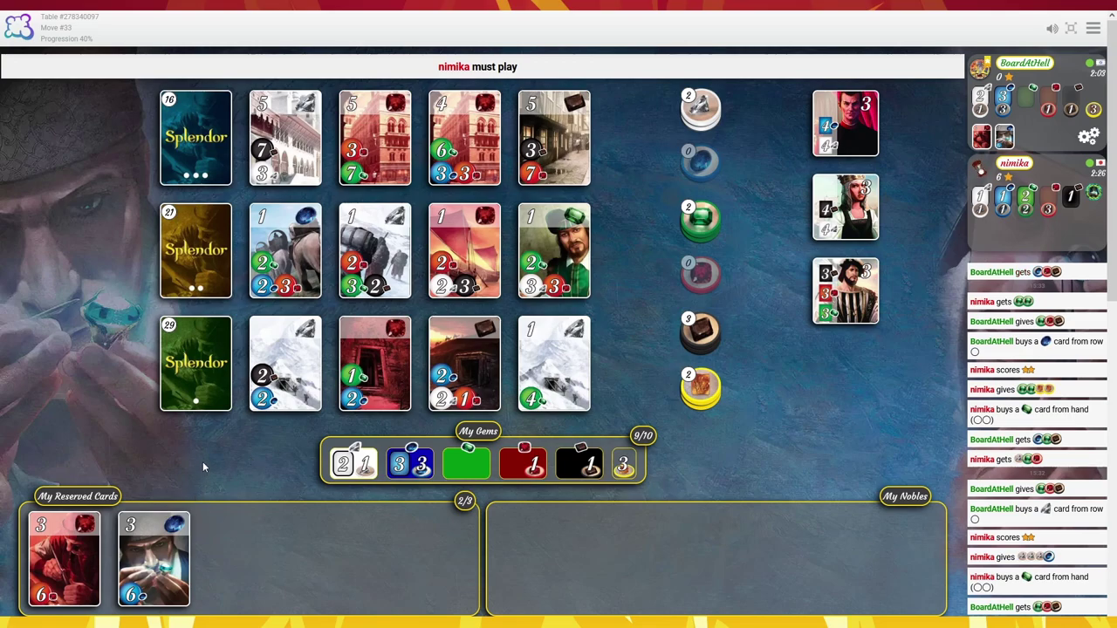
Buy the second reserved card, the blue one, paying three blue gems
left_click(153, 559)
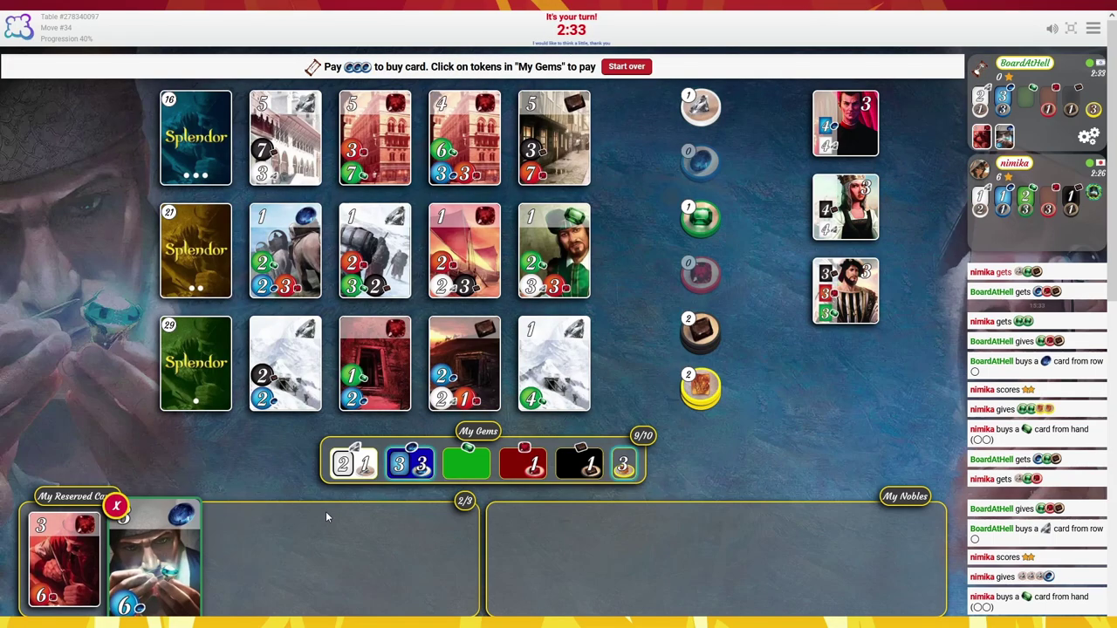
left_click(410, 463)
left_click(410, 462)
left_click(187, 515)
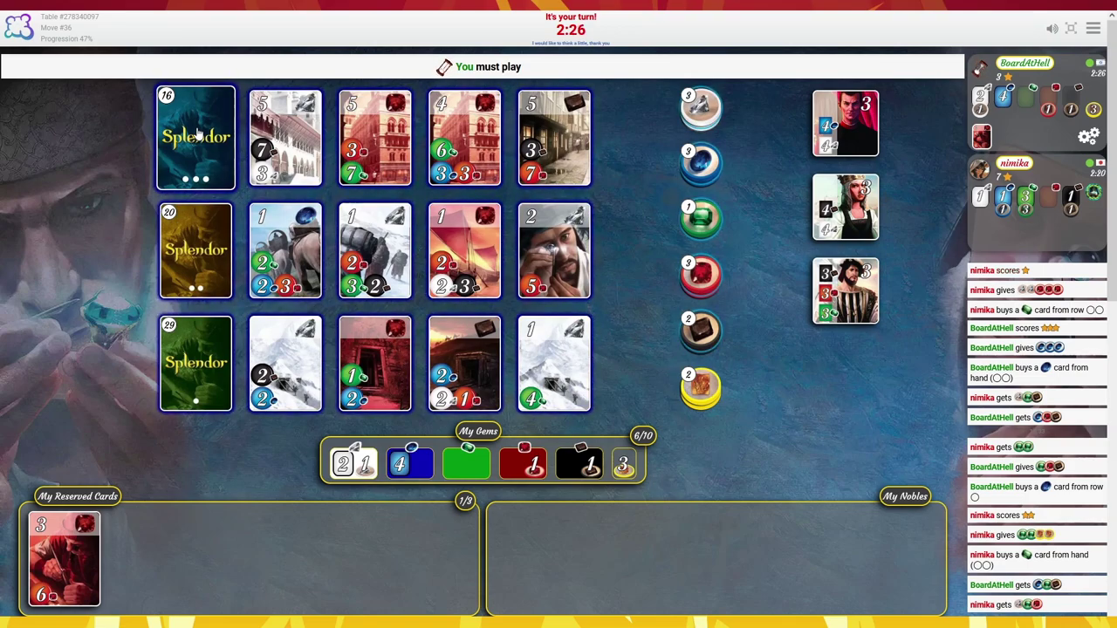
Take a green, a black and a red gem
left_click(701, 218)
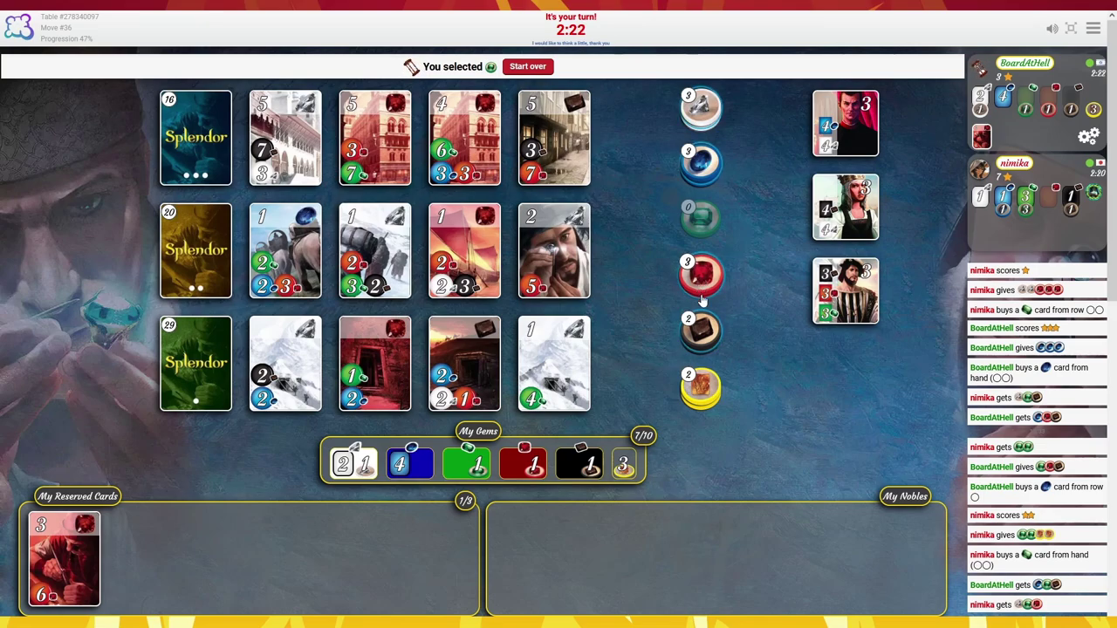
left_click(700, 331)
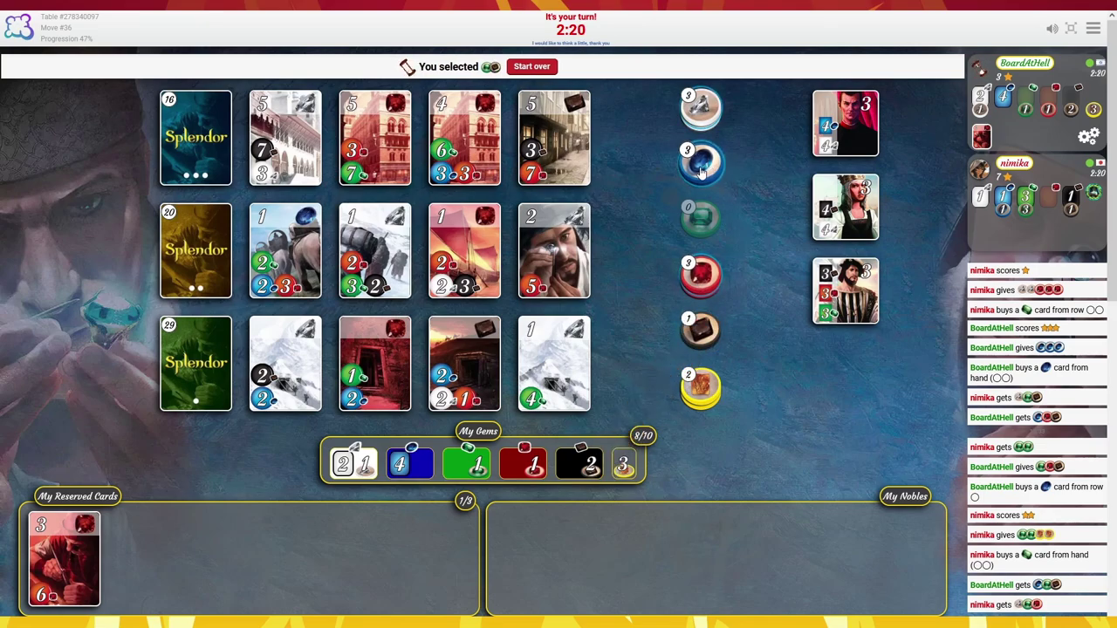
left_click(700, 275)
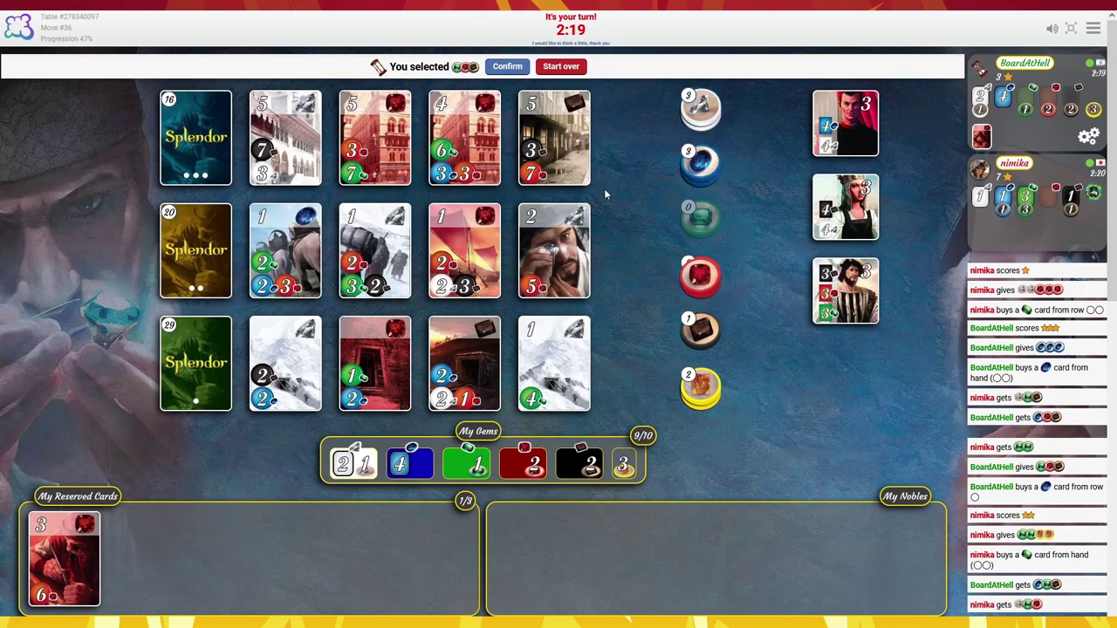
left_click(507, 66)
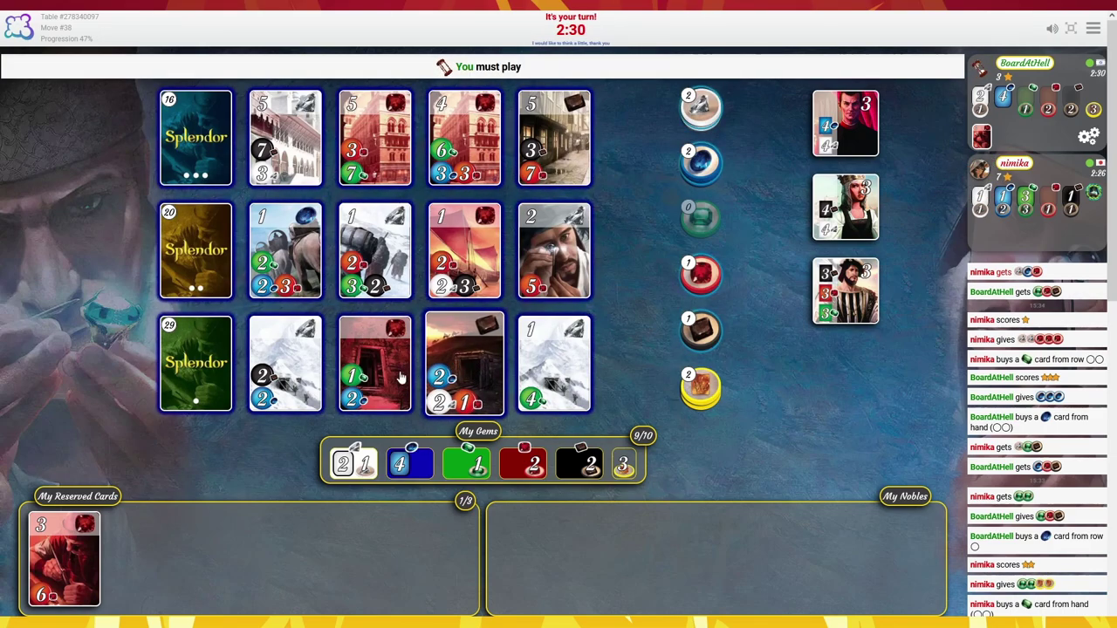
Buy the red card from the bottom row
left_click(375, 364)
left_click(467, 463)
left_click(415, 309)
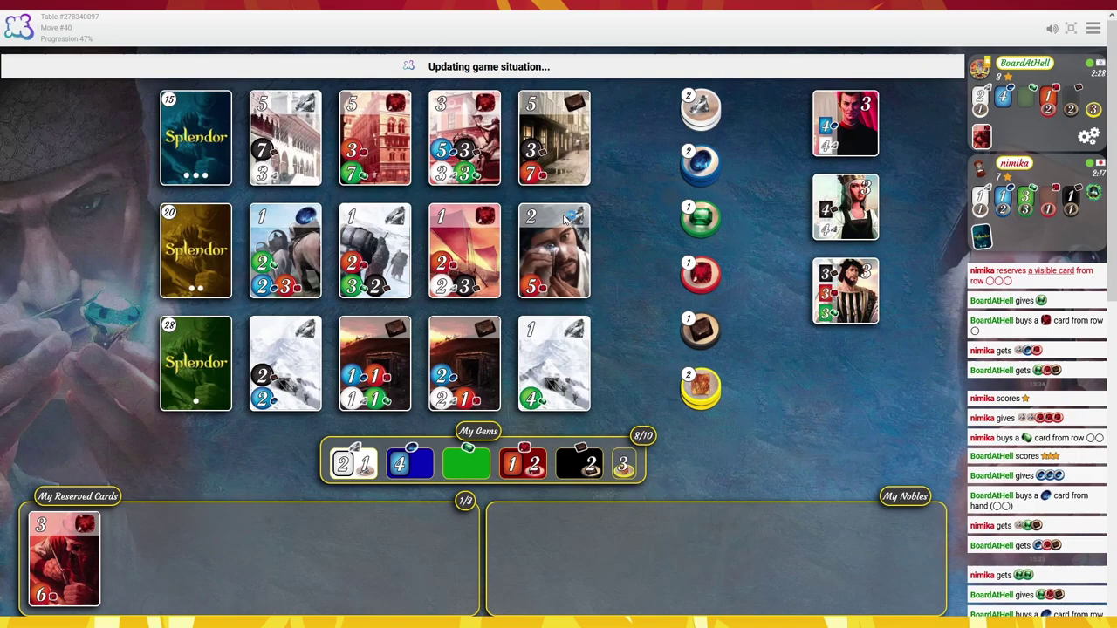
Reserve the top-row 5-point black card, buy a bottom-row black card, then buy the reserved one
left_click(558, 139)
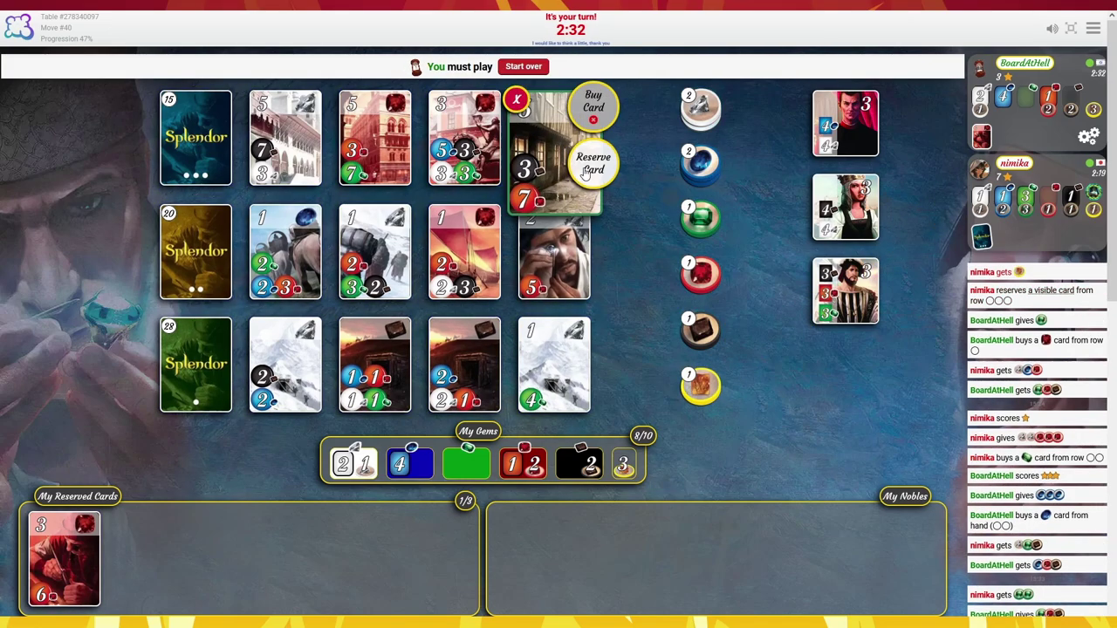
left_click(593, 122)
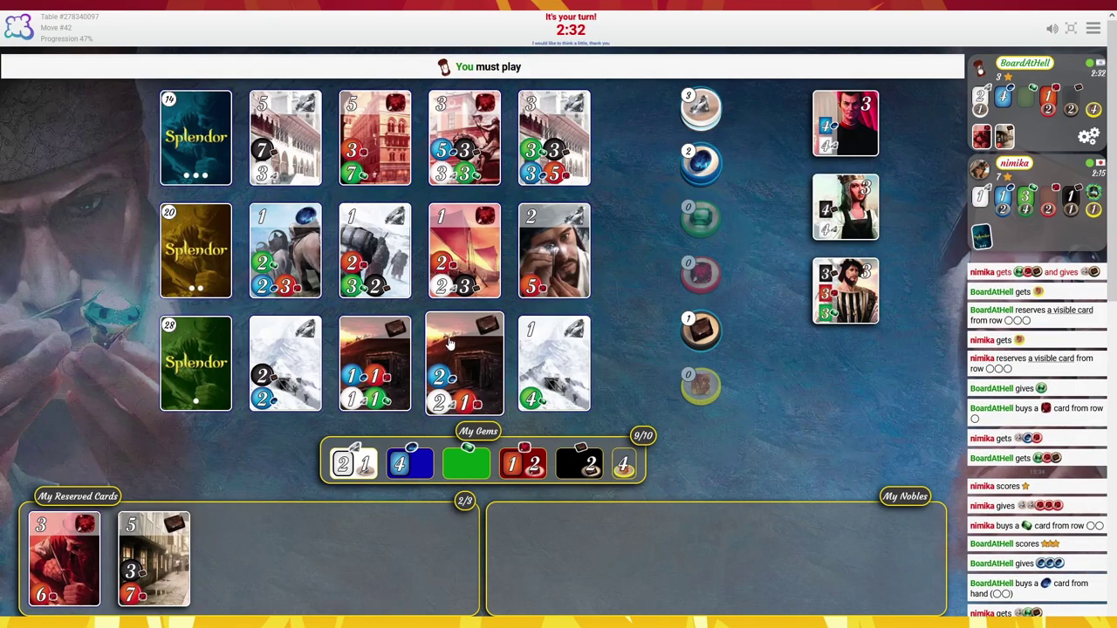
mouse_move(464, 365)
left_click(477, 358)
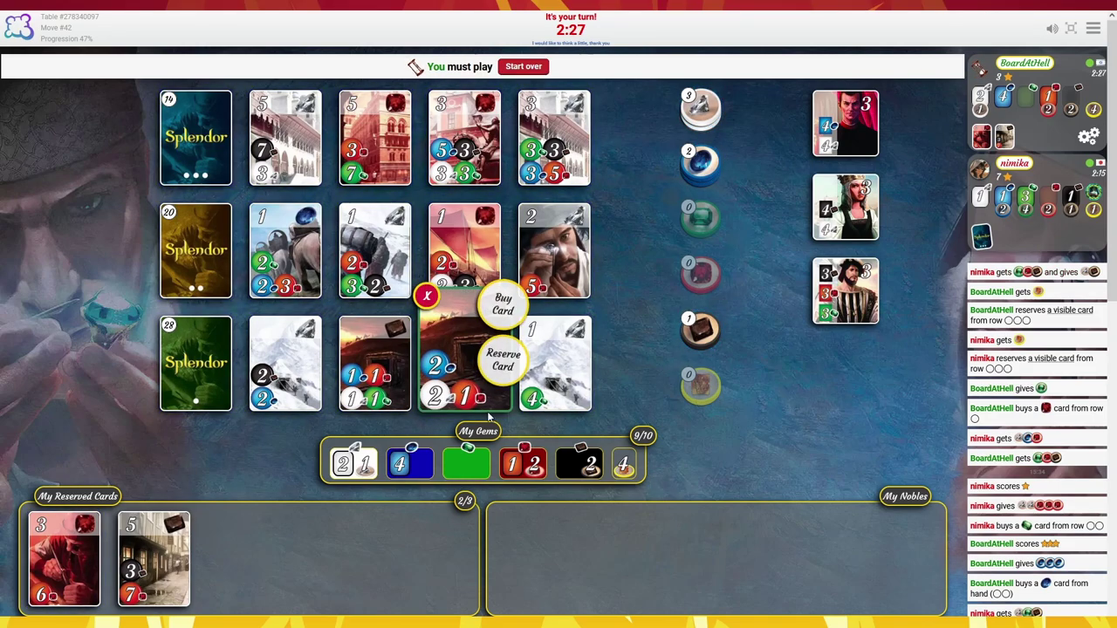
left_click(504, 305)
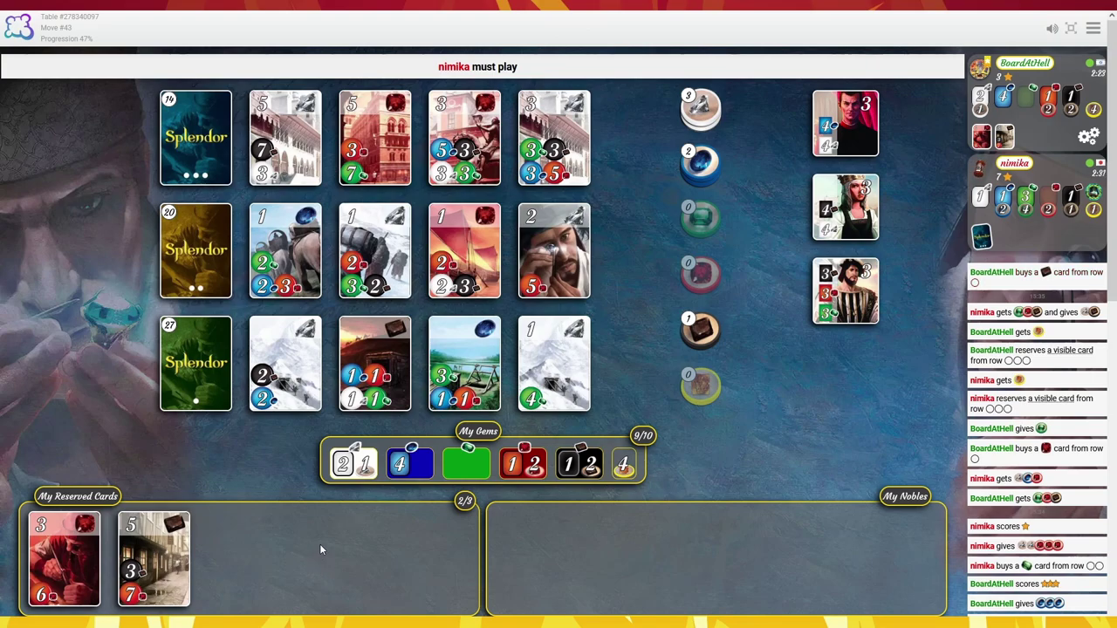
left_click(161, 569)
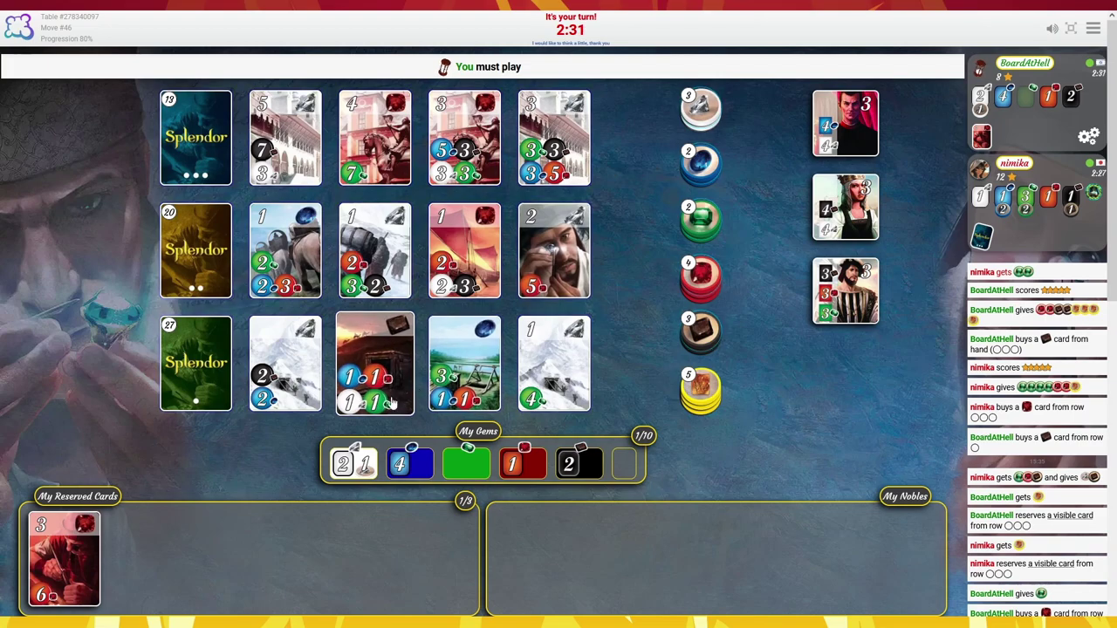
Cancel the white card pick, then reserve two hidden cards from the level-3 deck
left_click(286, 364)
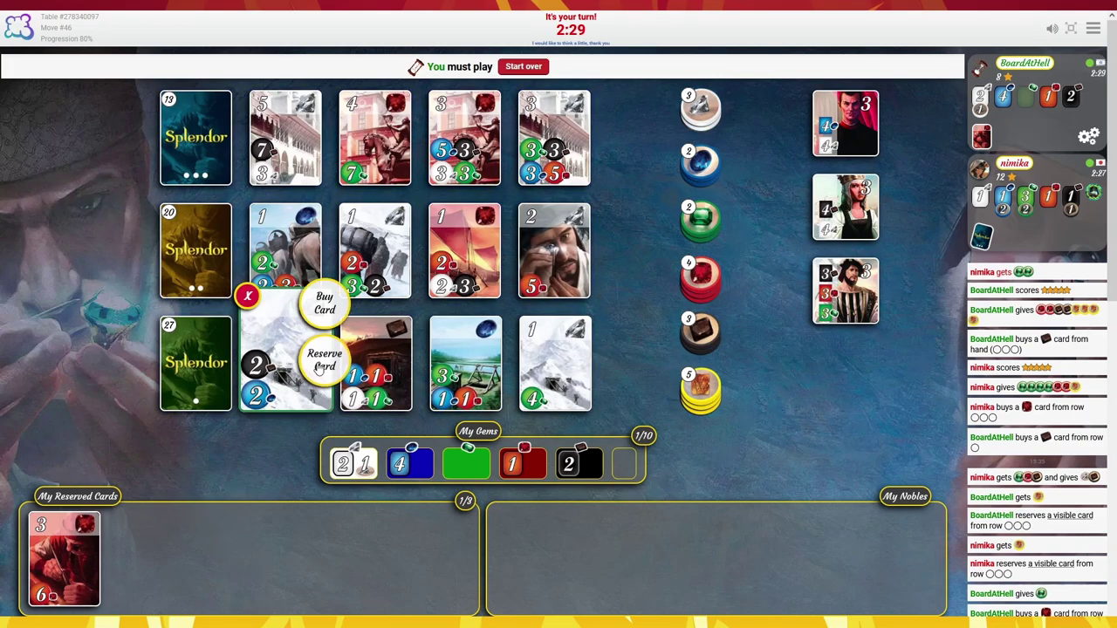
left_click(248, 297)
left_click(194, 148)
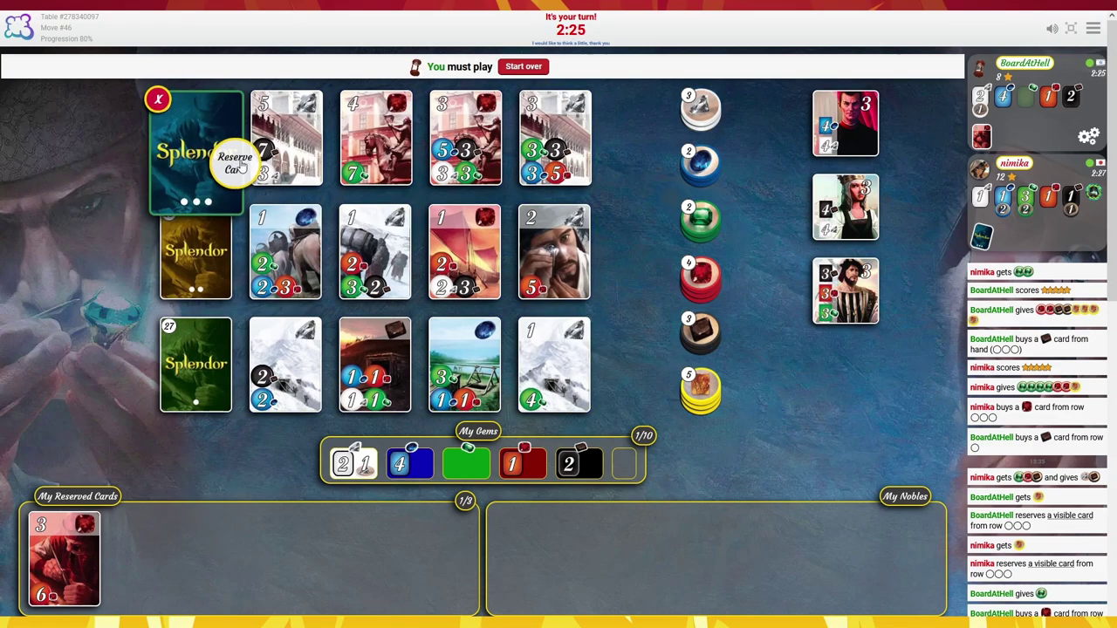
left_click(236, 166)
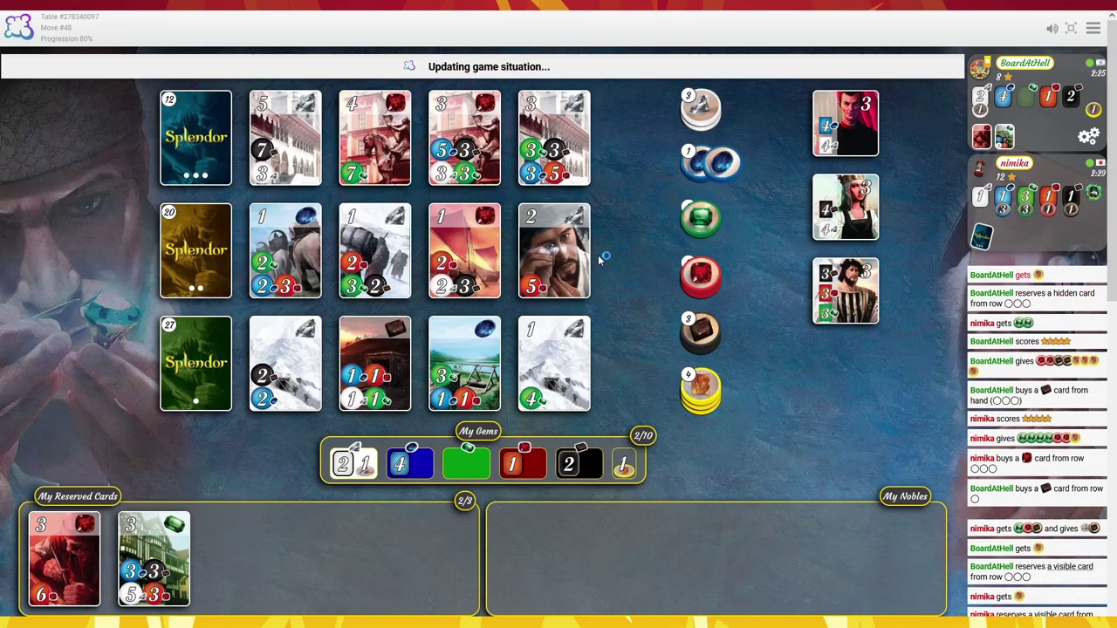
left_click(196, 138)
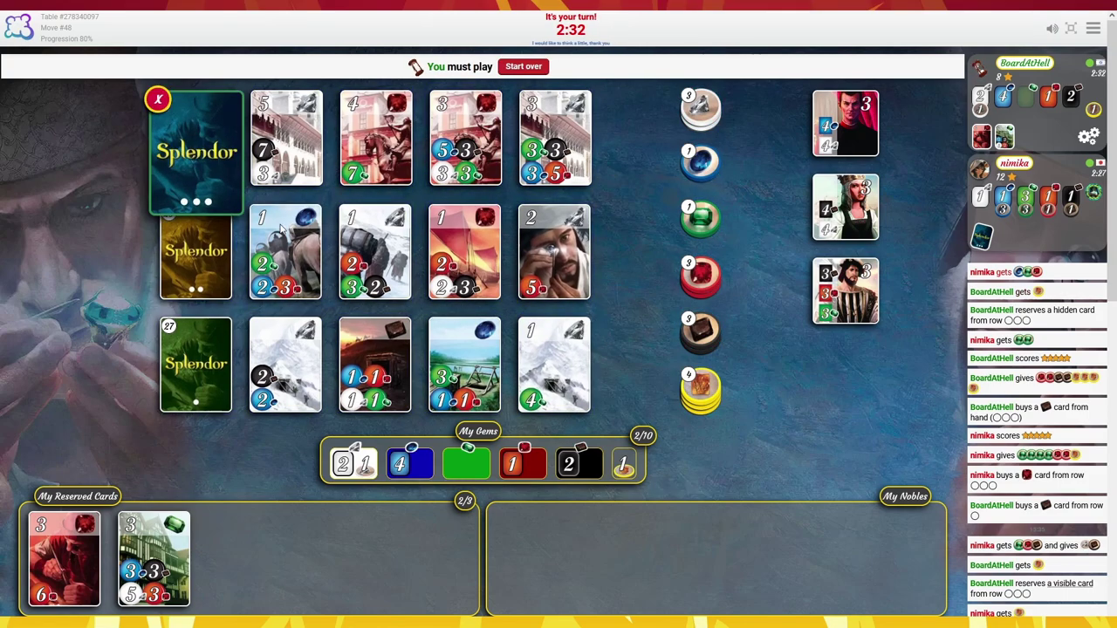
left_click(234, 175)
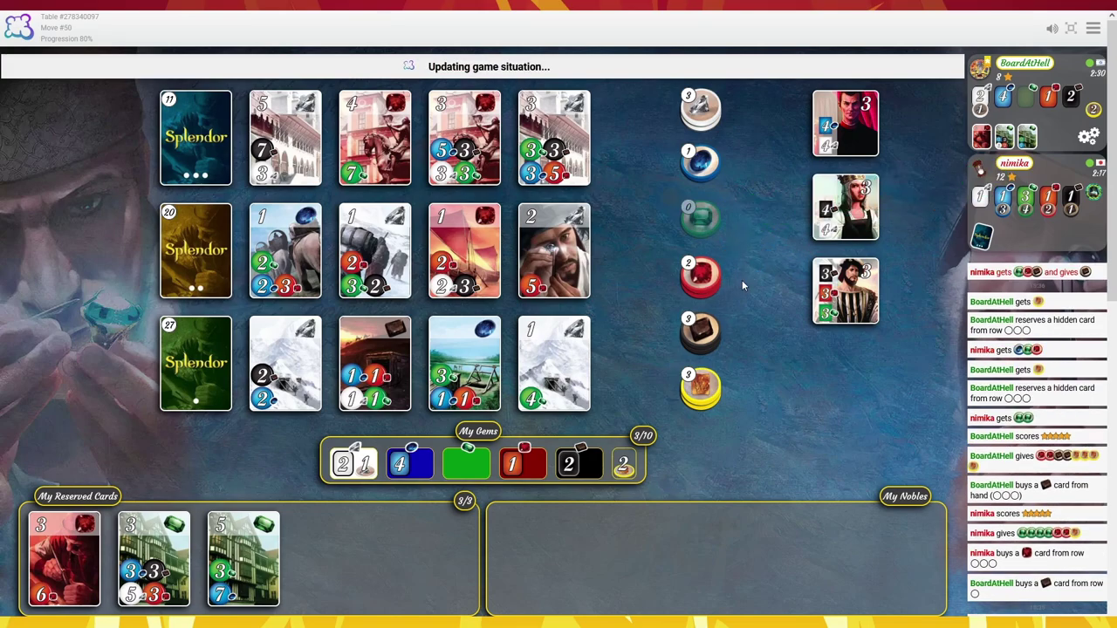
Take one blue, one red and one black gem and confirm the selection
left_click(701, 161)
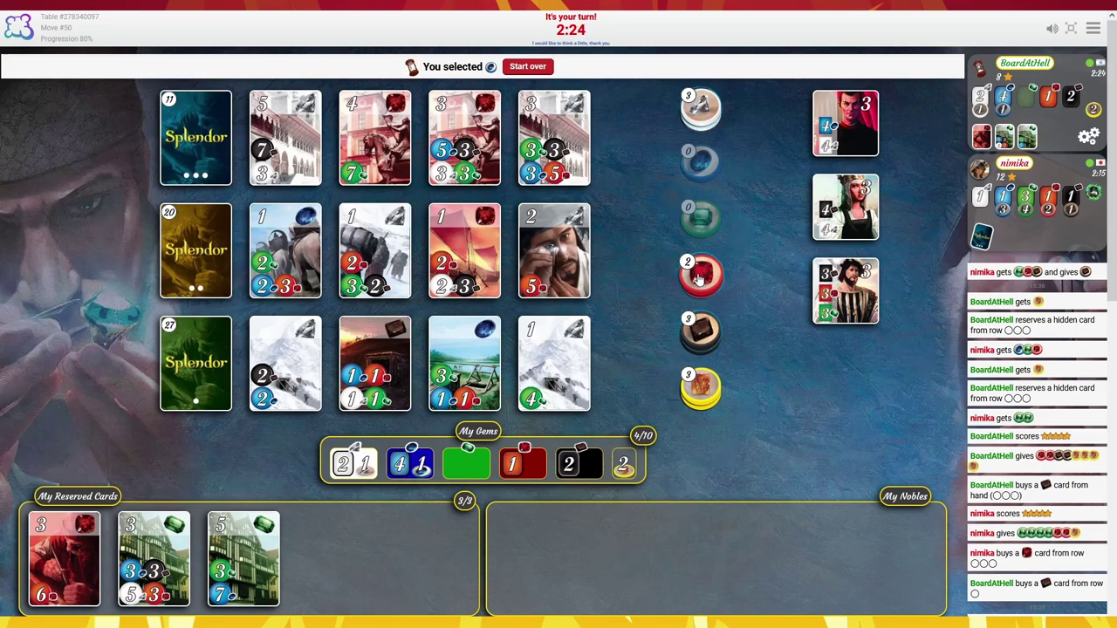
left_click(696, 278)
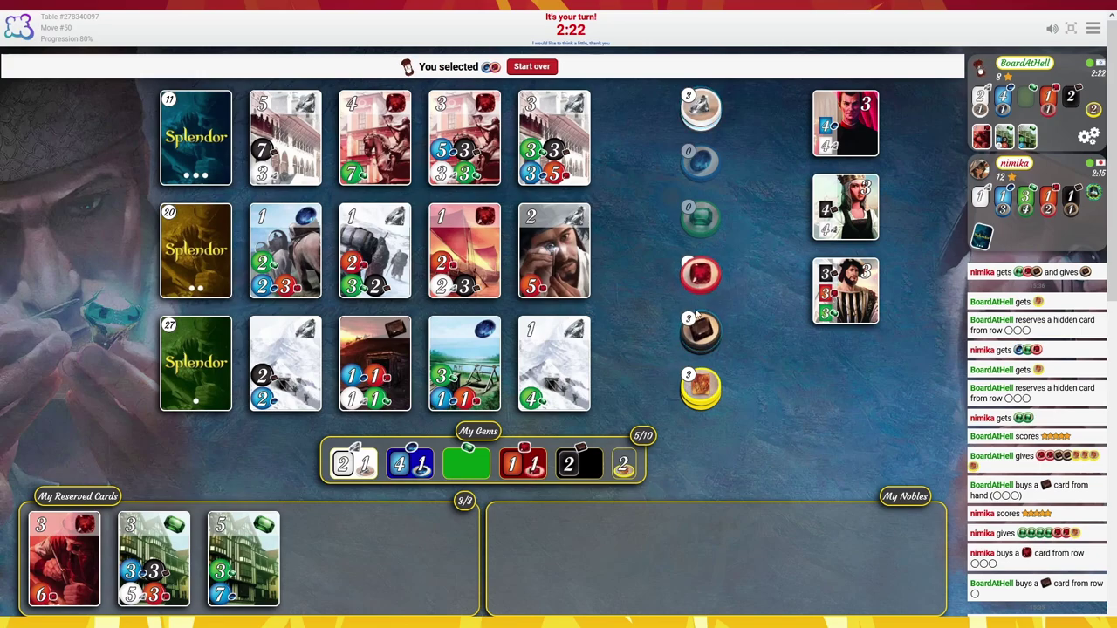
left_click(699, 330)
left_click(507, 66)
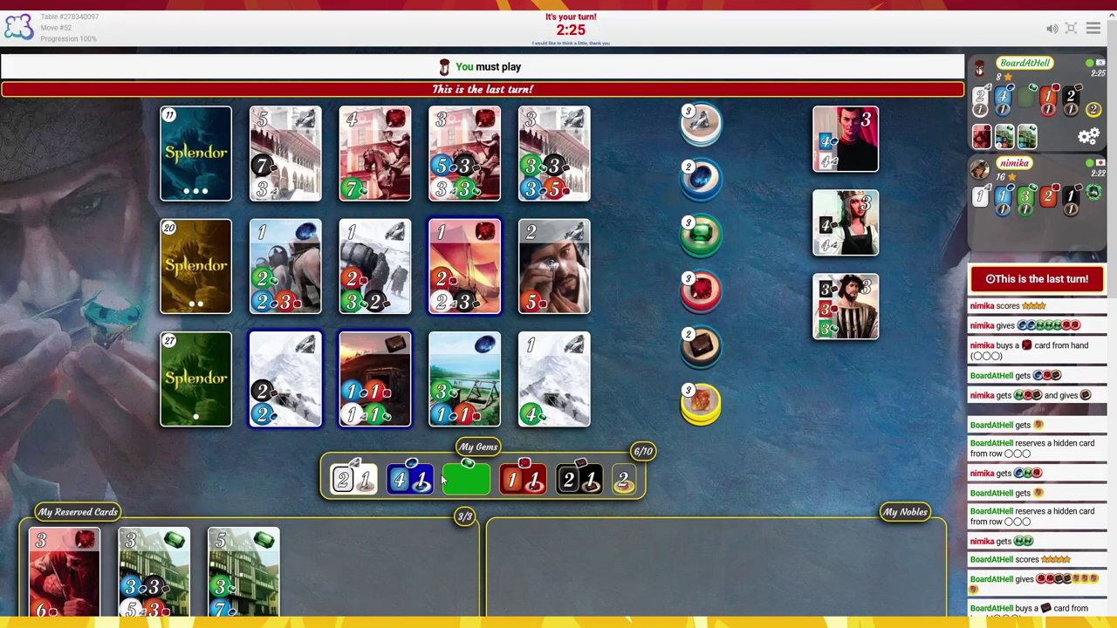
Buy the middle-row red card on the final turn, paying with red gems
left_click(464, 266)
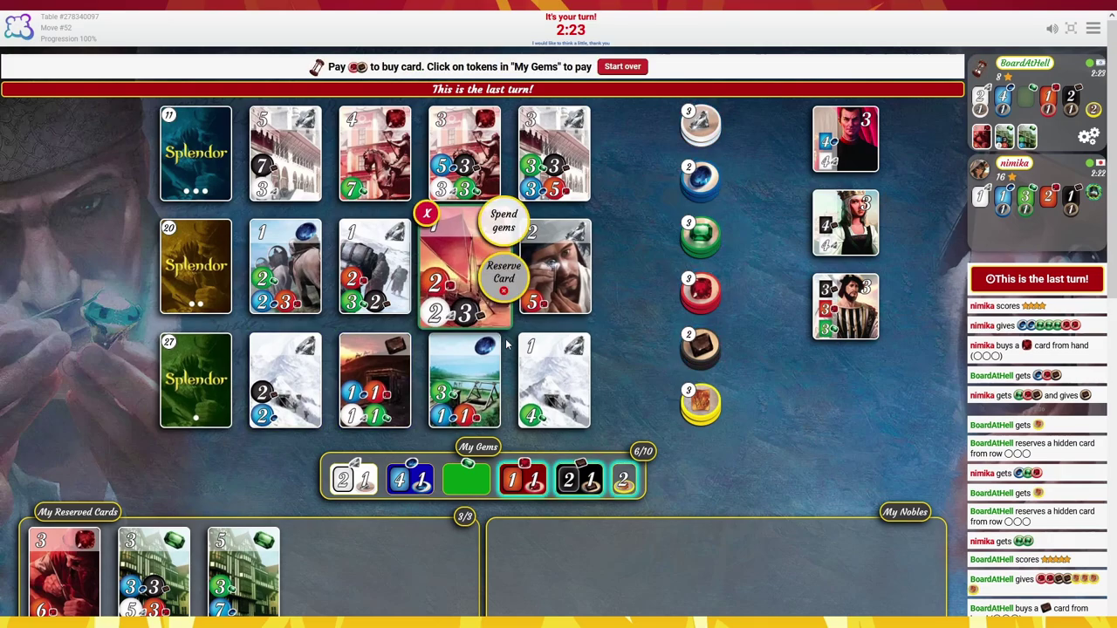
left_click(524, 478)
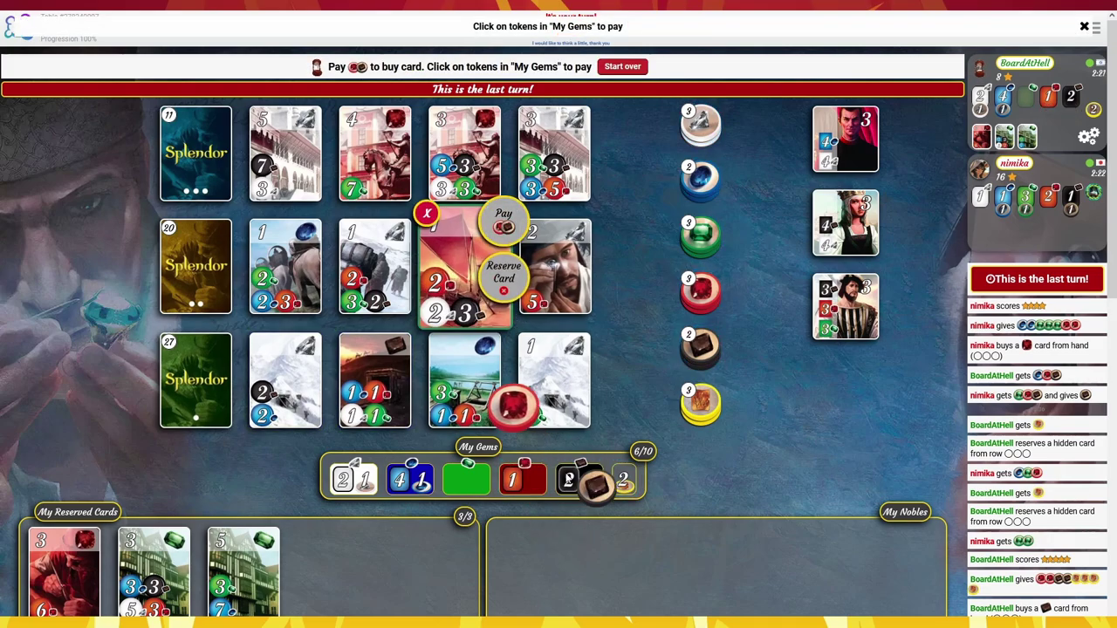
left_click(621, 480)
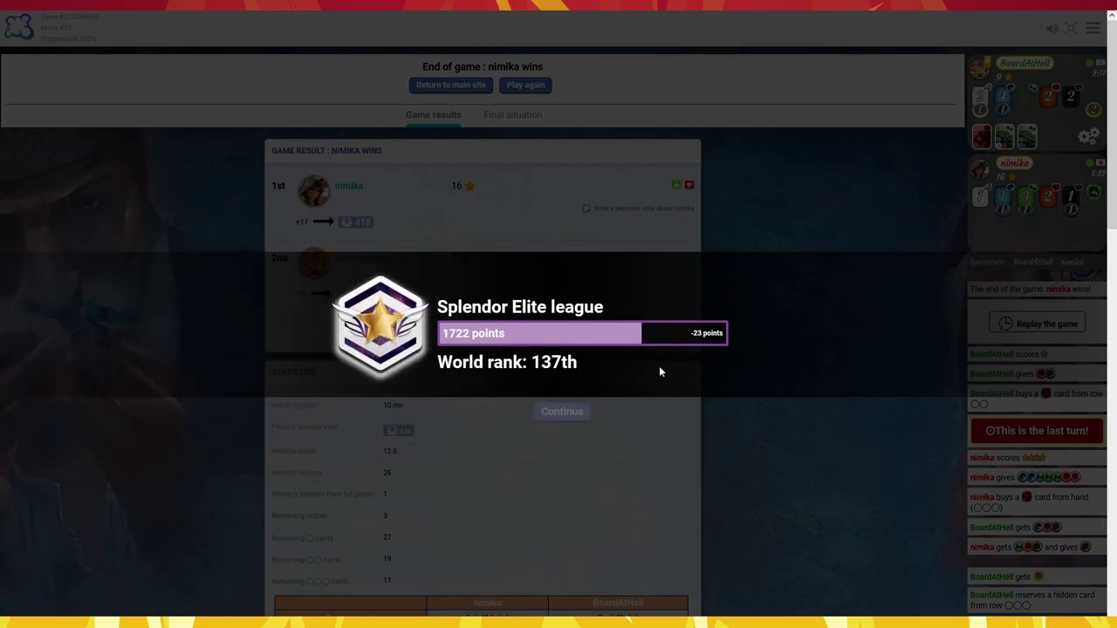
Dismiss the Splendor Elite league overlay to reveal nimika's 16–9 win
left_click(567, 415)
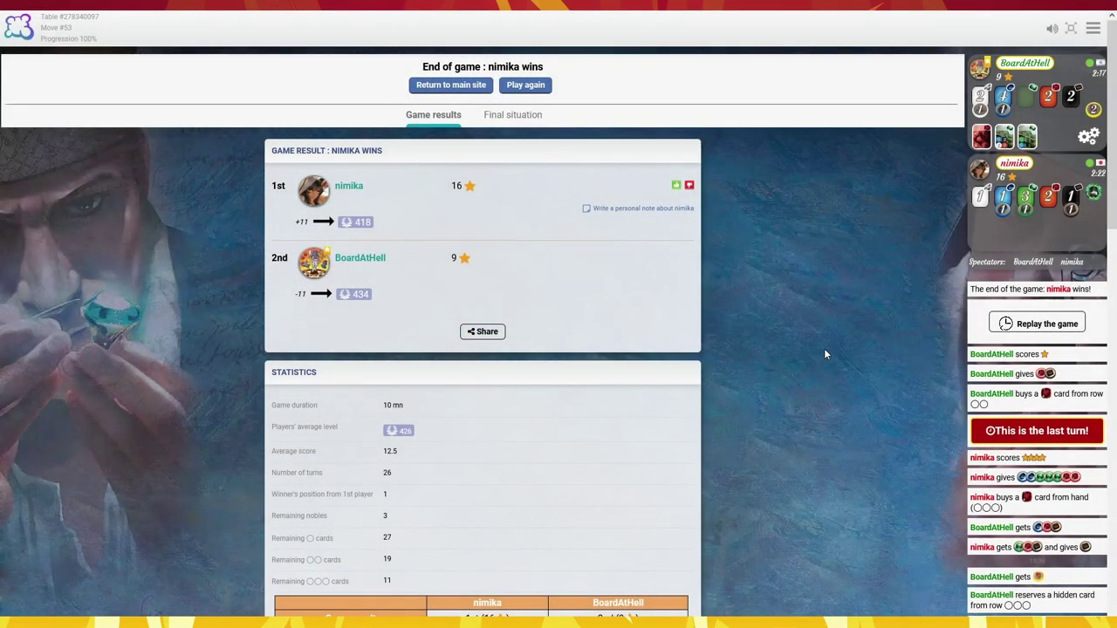